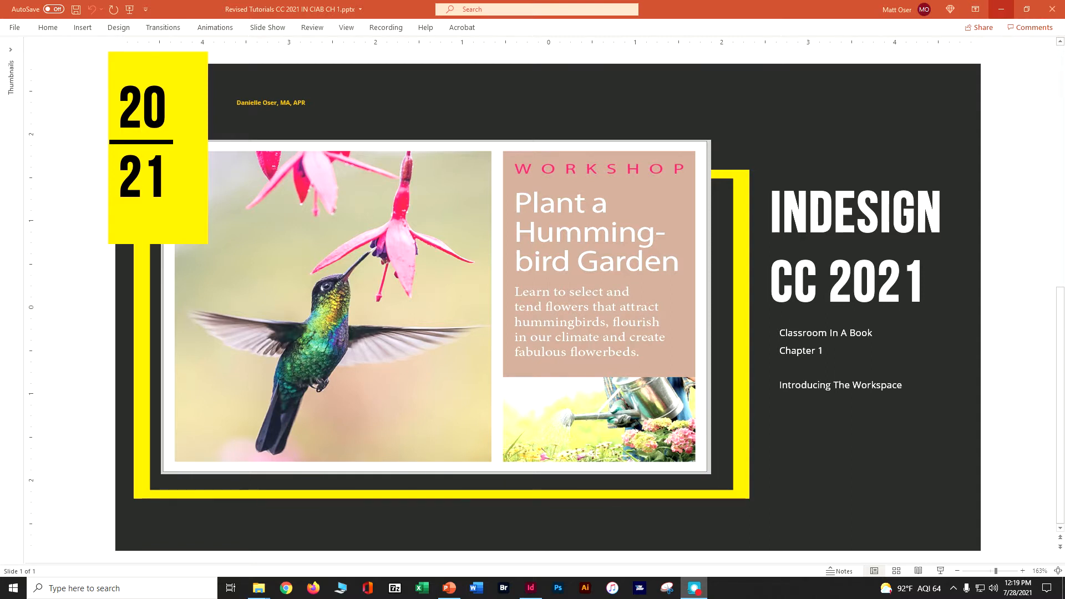
- Open 01_Start.indd from the Lesson01 folder of indesign_cib_2021 in InDesign and update its modified links
{"action": "left_click", "coordinate": [1001, 9]}
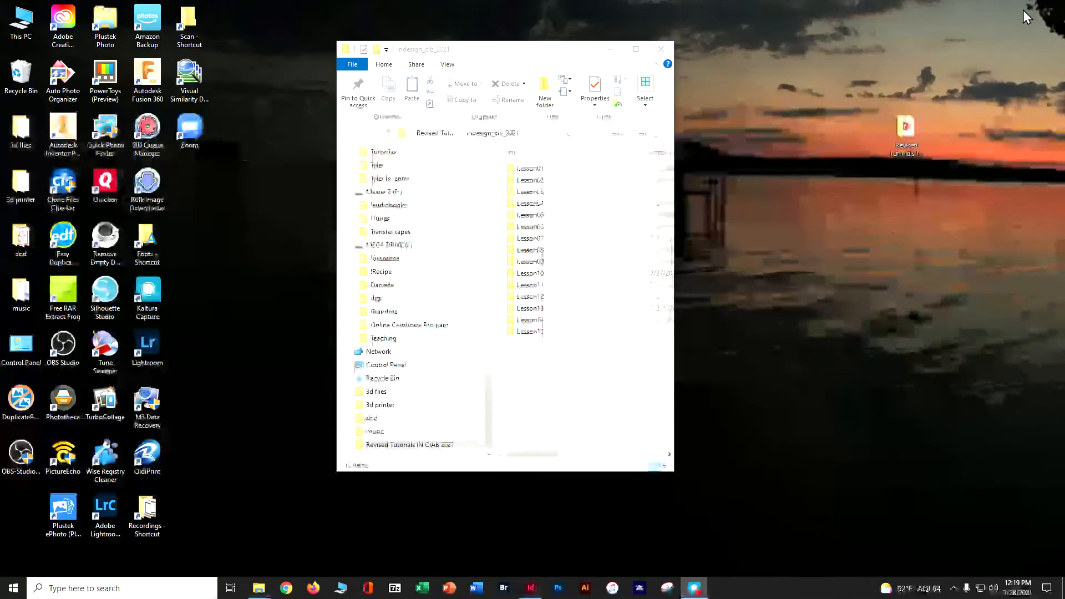
{"action": "double_click", "coordinate": [524, 169]}
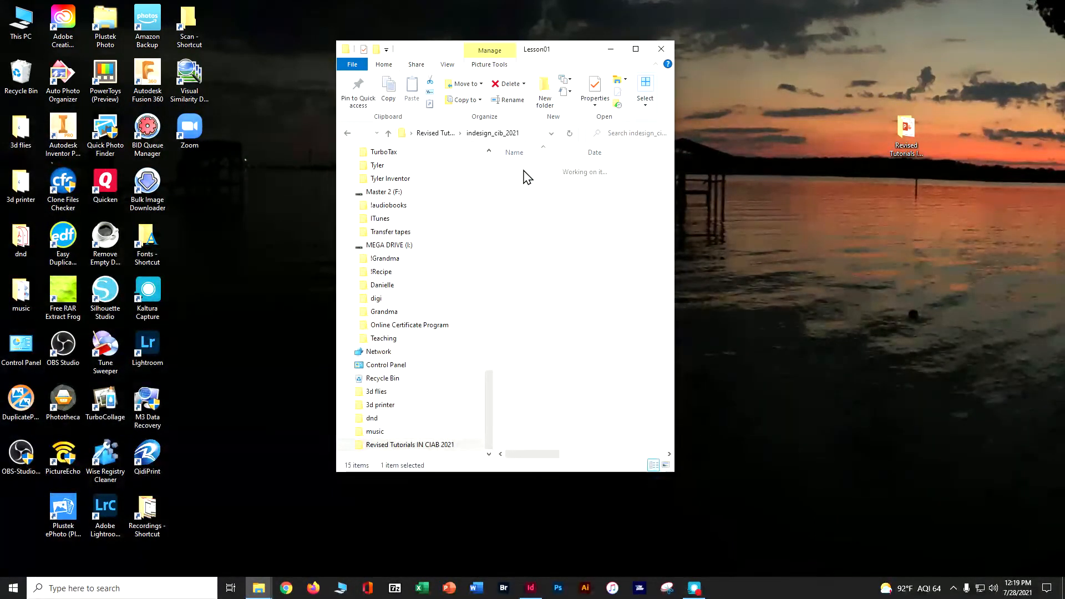
{"action": "double_click", "coordinate": [524, 171]}
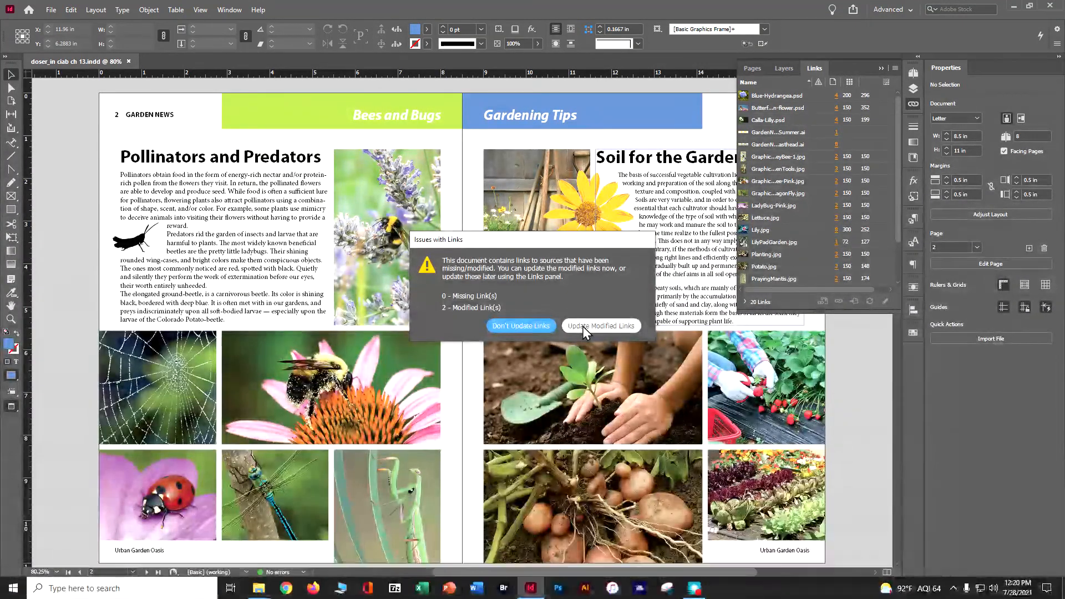
{"action": "left_click", "coordinate": [583, 326]}
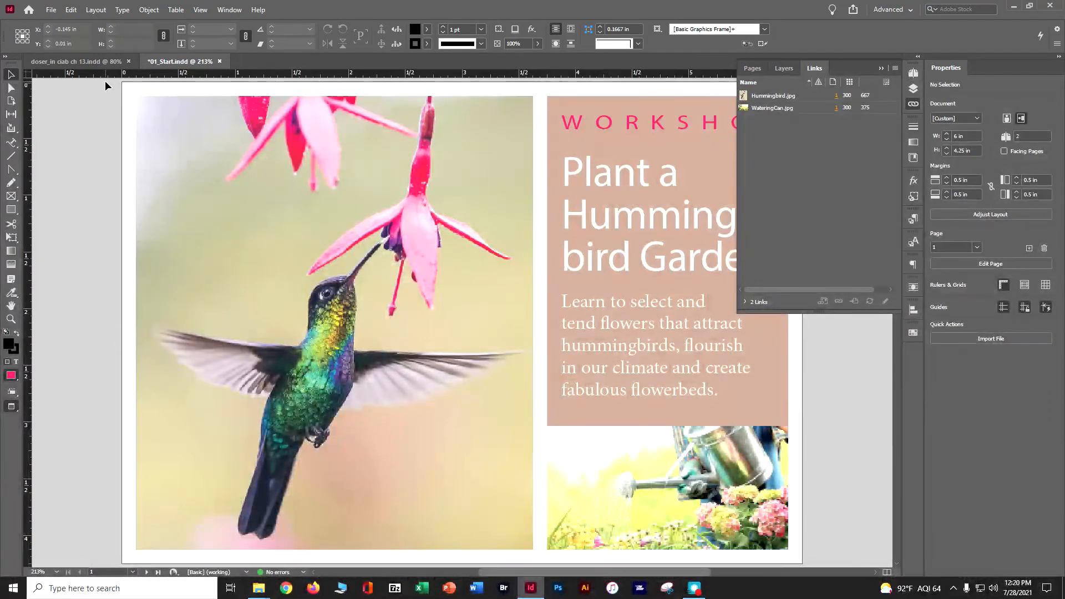
- Save the document under a new name in the Lesson01 folder, using the author's name followed by "_in ciab ch 1"
{"action": "left_click", "coordinate": [45, 11]}
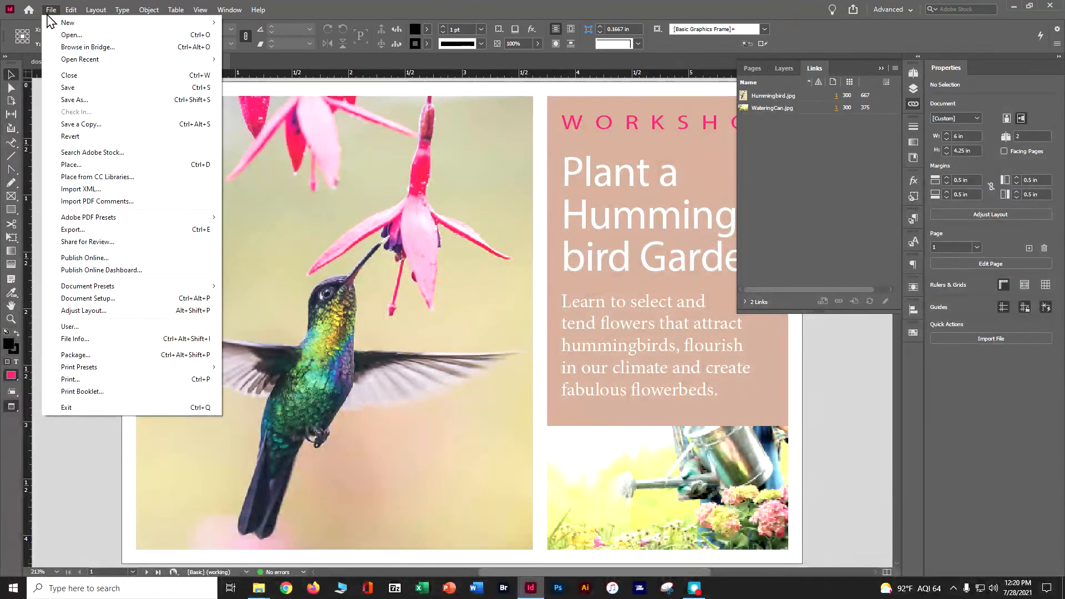
{"action": "left_click", "coordinate": [73, 99]}
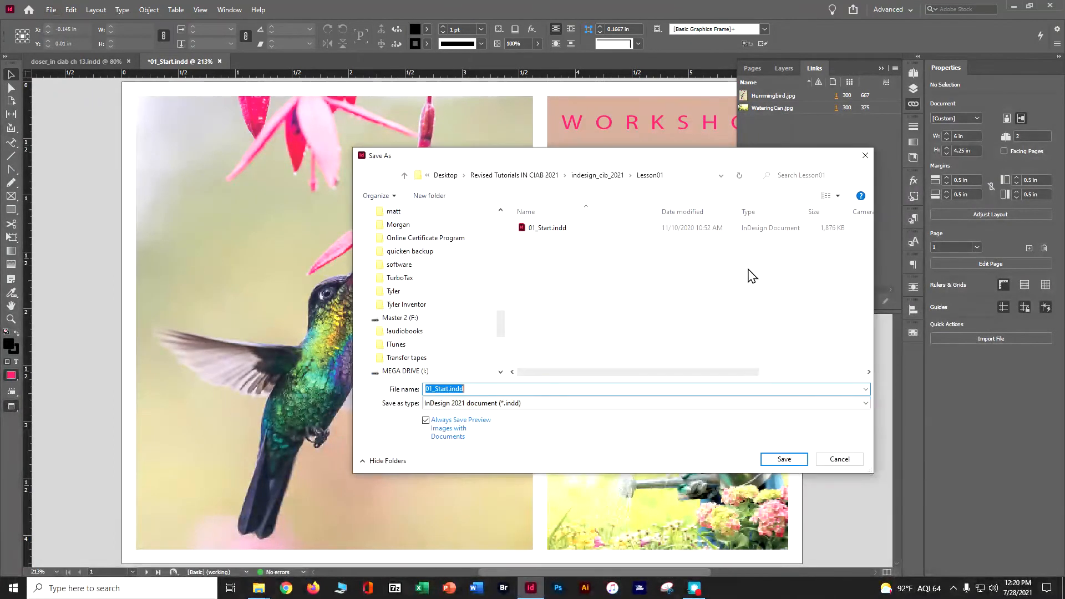
{"action": "left_click", "coordinate": [605, 177]}
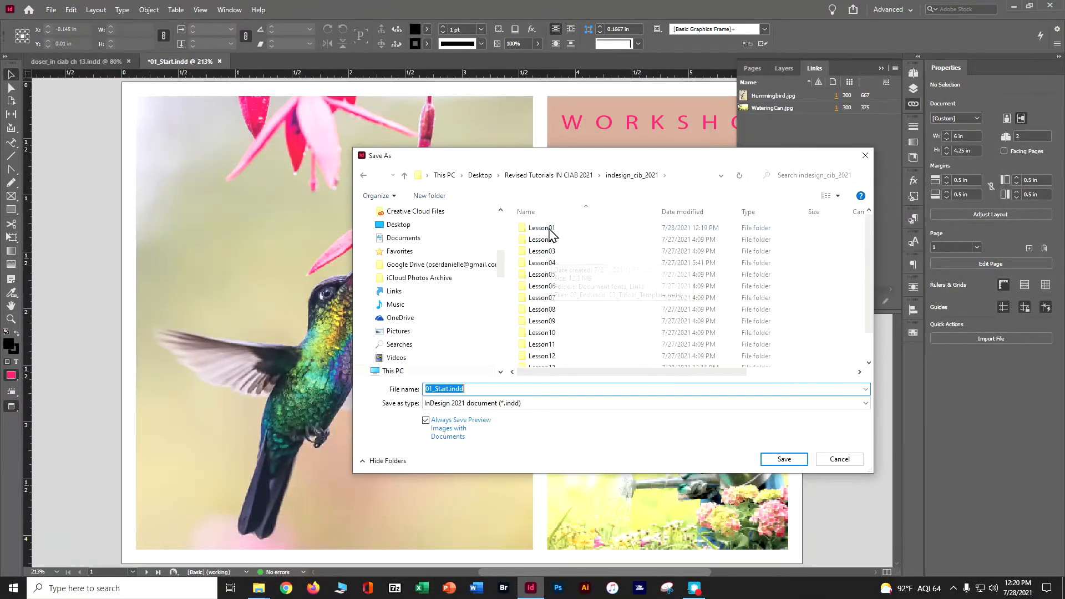
{"action": "double_click", "coordinate": [543, 229]}
{"action": "left_click", "coordinate": [527, 387]}
{"action": "type", "text": "doser_"}
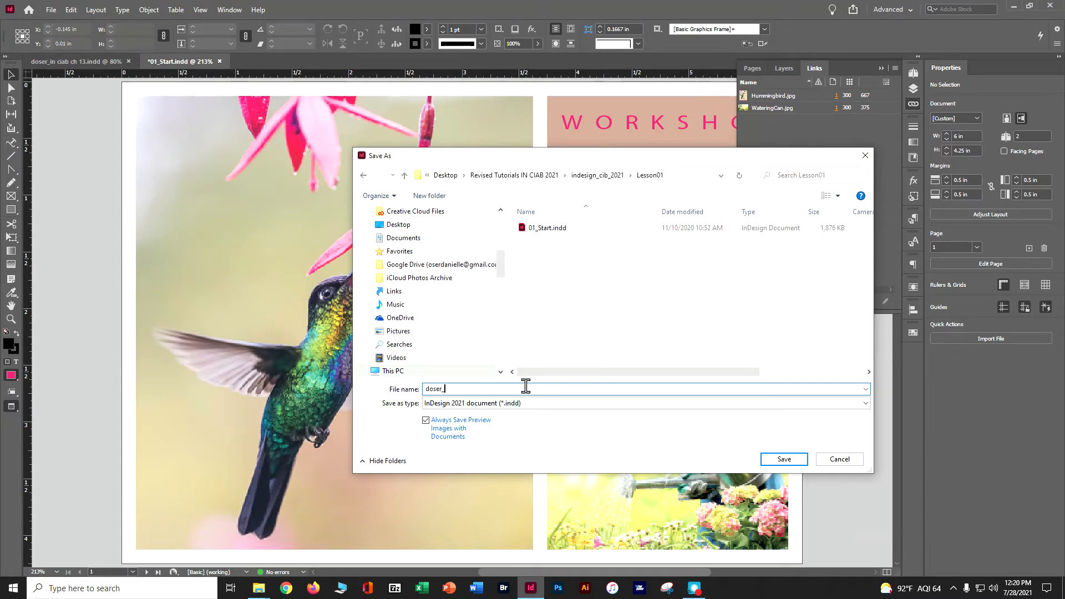
{"action": "type", "text": "in ciab ch 1"}
{"action": "left_click", "coordinate": [777, 461]}
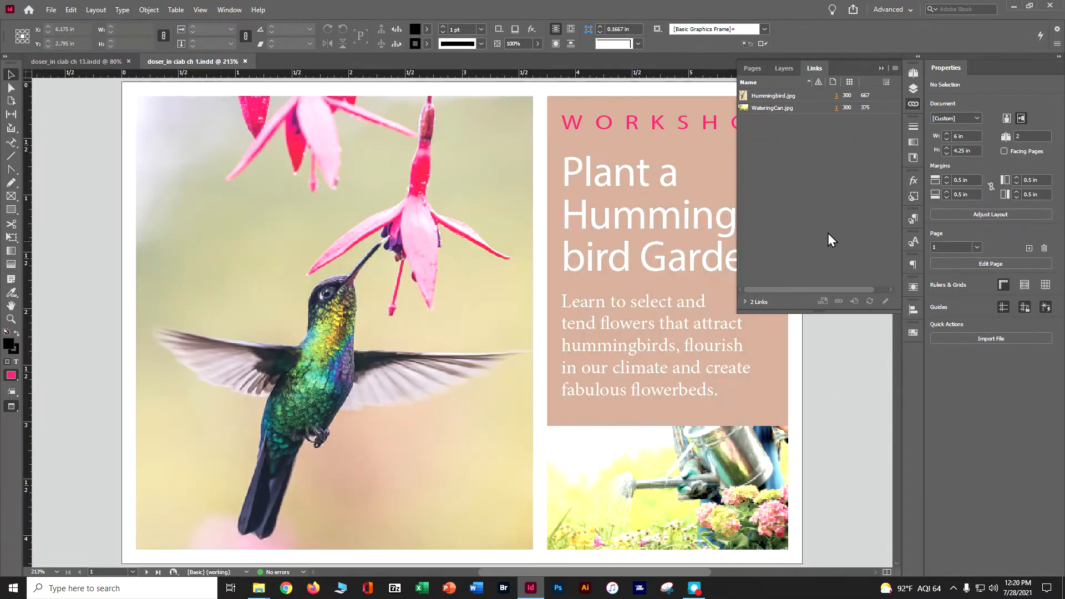
- Collapse the Links panel and switch the workspace to Essentials
{"action": "left_click", "coordinate": [876, 68]}
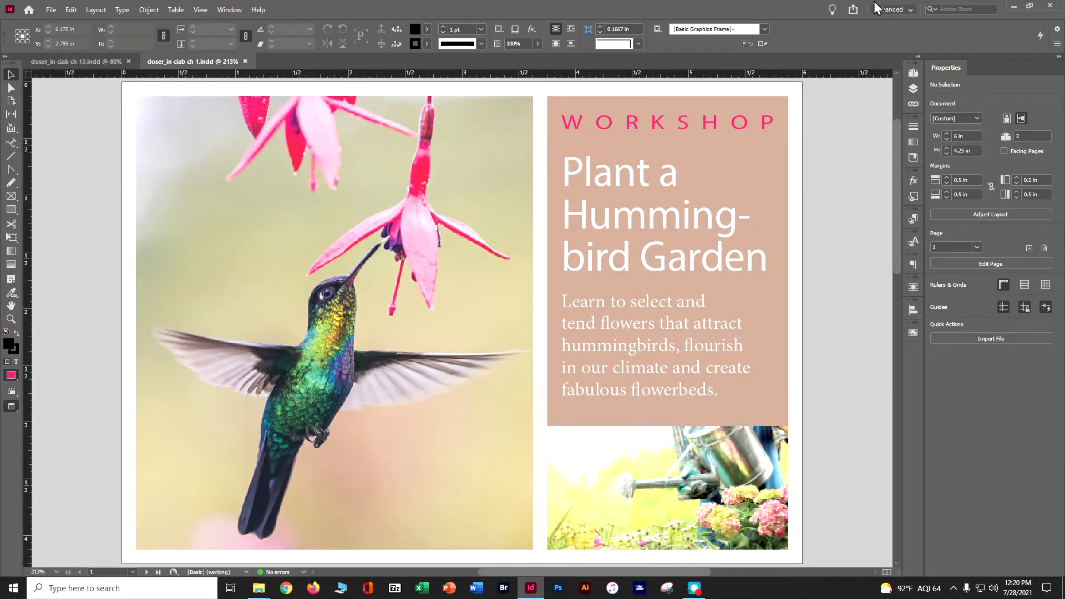
{"action": "left_click", "coordinate": [900, 11]}
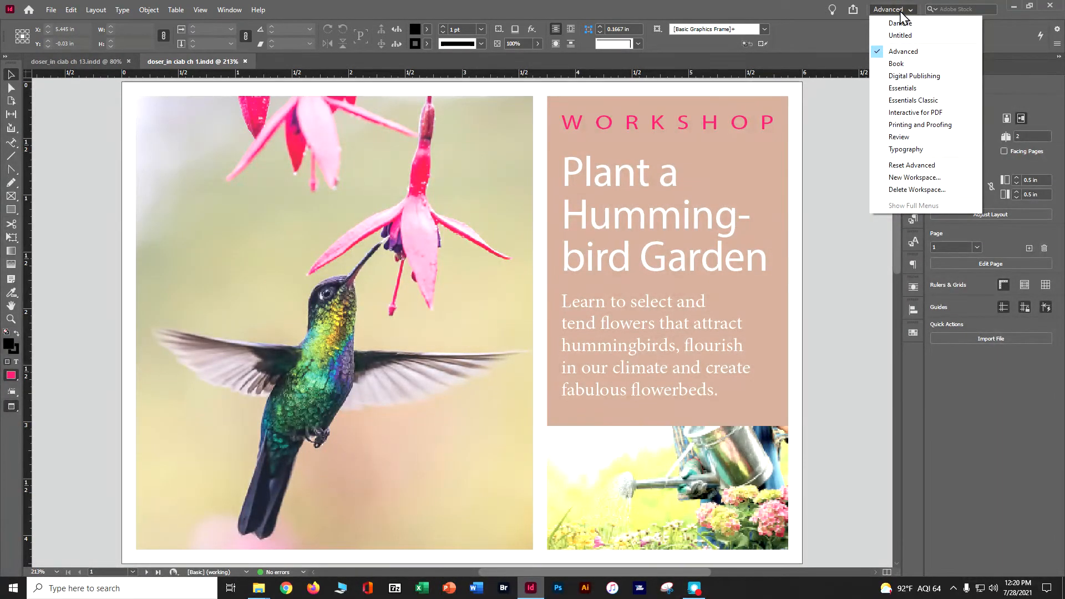
{"action": "left_click", "coordinate": [906, 90]}
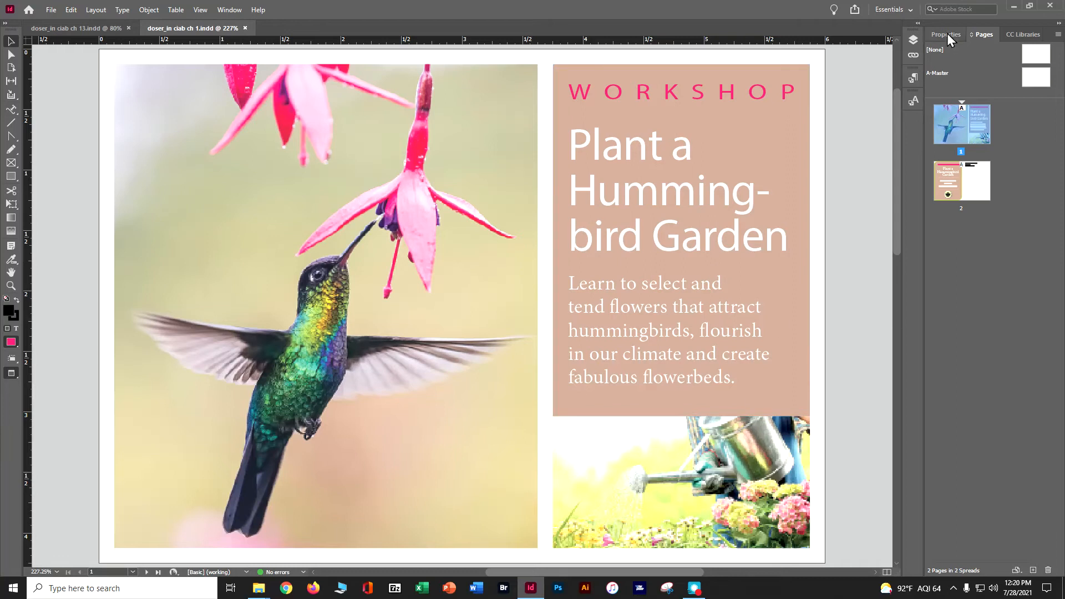
- Try the Essentials Classic workspace for comparison and return to the Essentials workspace
{"action": "left_click", "coordinate": [910, 11]}
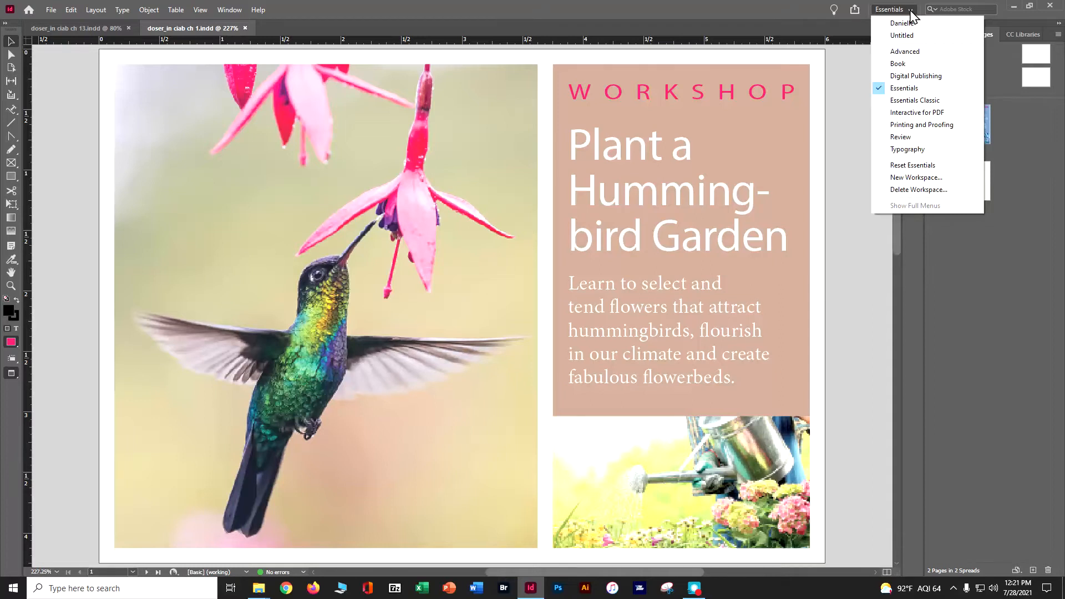
{"action": "left_click", "coordinate": [916, 101]}
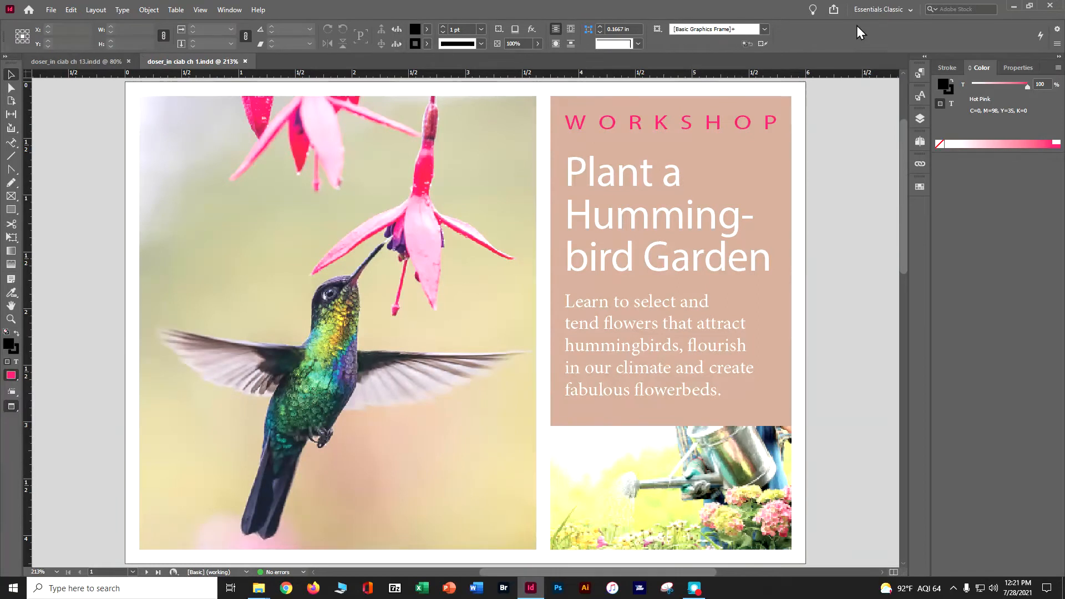
{"action": "left_click", "coordinate": [908, 9]}
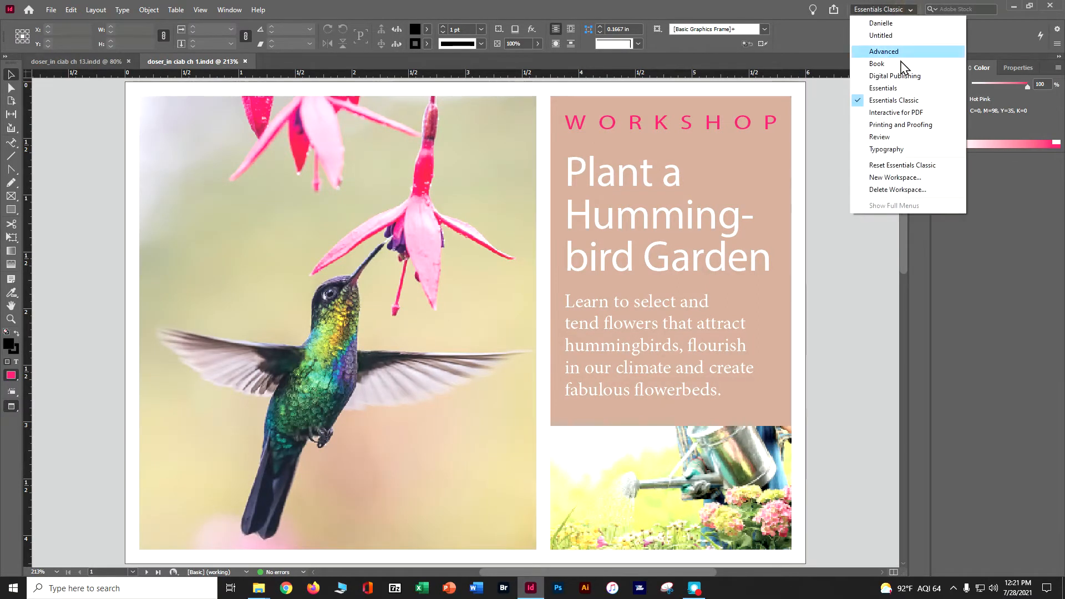
{"action": "left_click", "coordinate": [894, 89]}
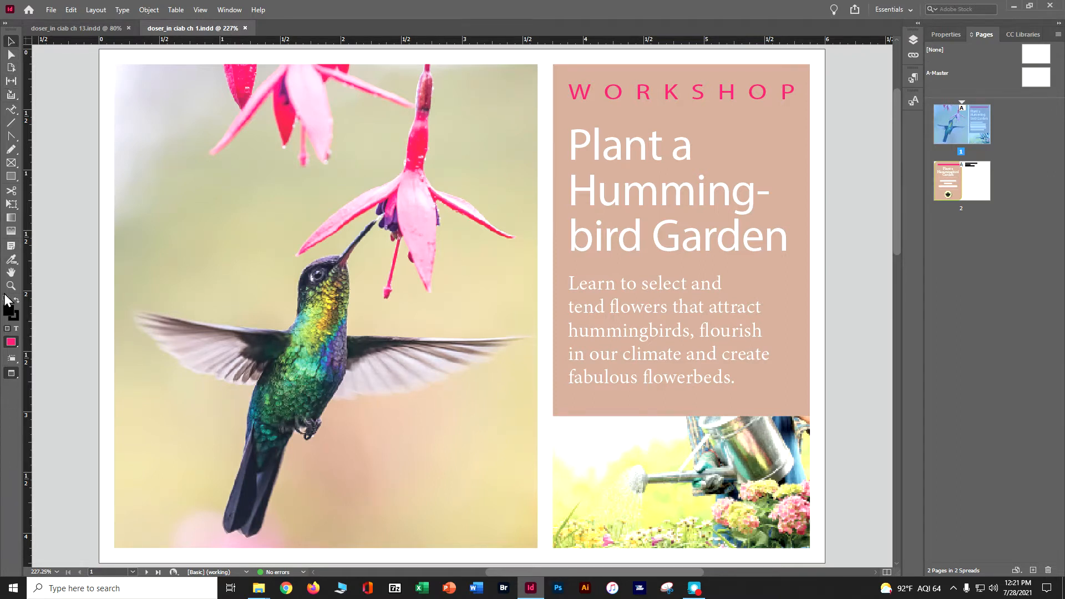
- Examine the Content Collector's conveyor and the tool variants grouped with the Pen and Pencil tools
{"action": "left_click", "coordinate": [11, 94]}
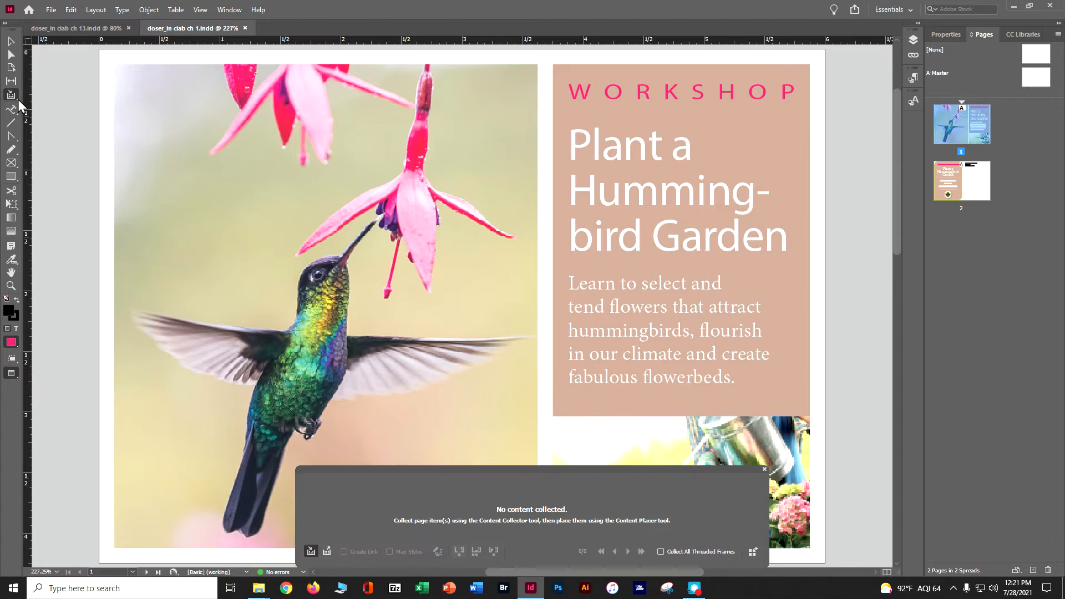
{"action": "left_click", "coordinate": [766, 474]}
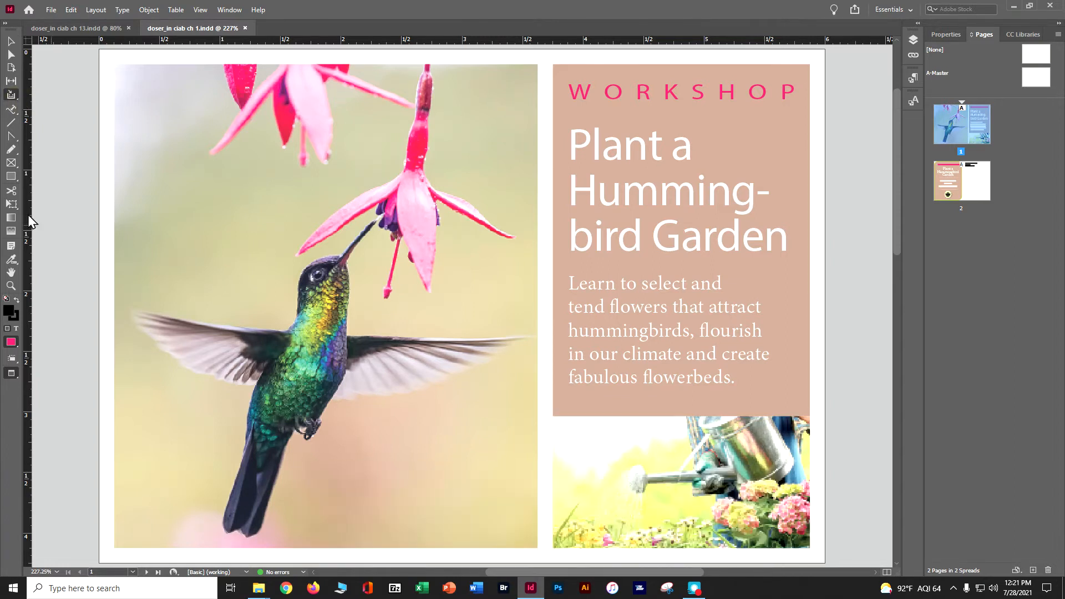
{"action": "left_click", "coordinate": [19, 142]}
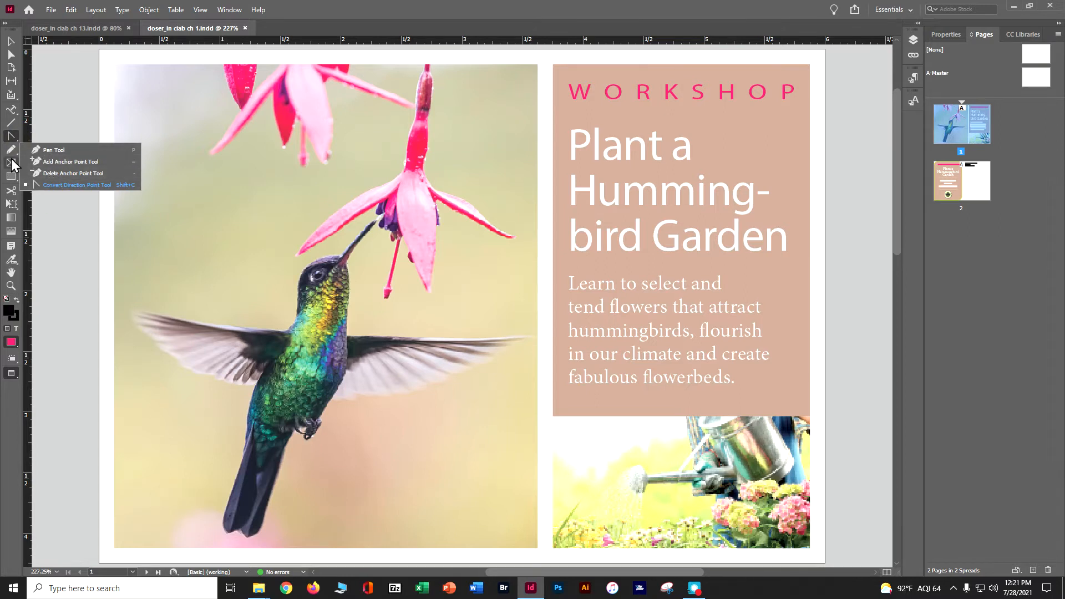
{"action": "left_click", "coordinate": [16, 154]}
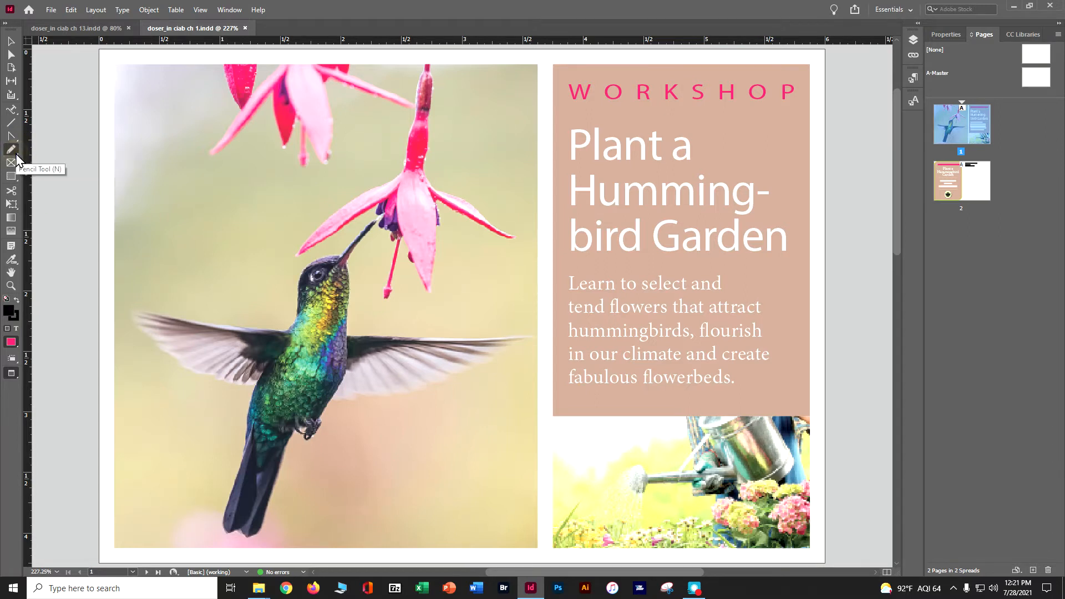
{"action": "left_click", "coordinate": [17, 157]}
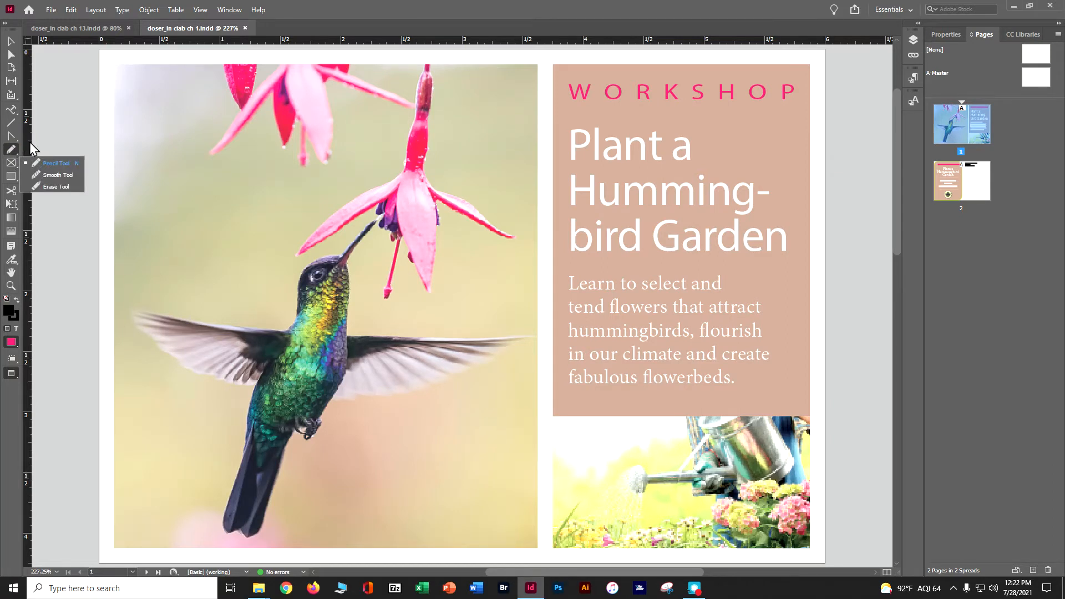
{"action": "left_click", "coordinate": [54, 120]}
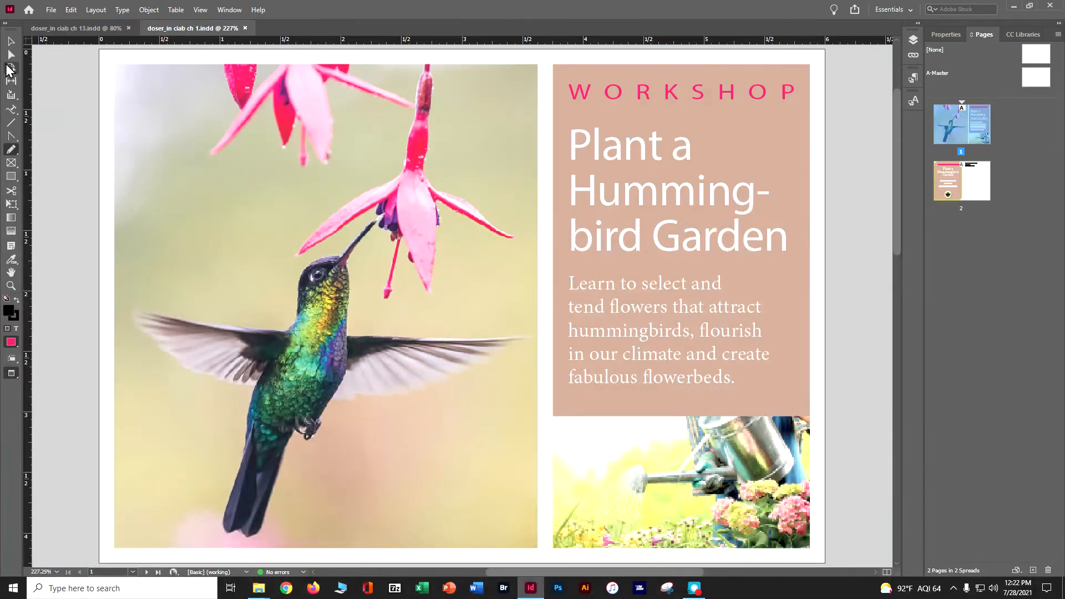
- Activate the Selection tool and change the screen mode from Preview to Normal with the pasteboard around the page in view
{"action": "left_click", "coordinate": [11, 40]}
{"action": "left_click", "coordinate": [217, 188]}
{"action": "key", "text": "ctrl+minus"}
{"action": "key", "text": "ctrl+minus"}
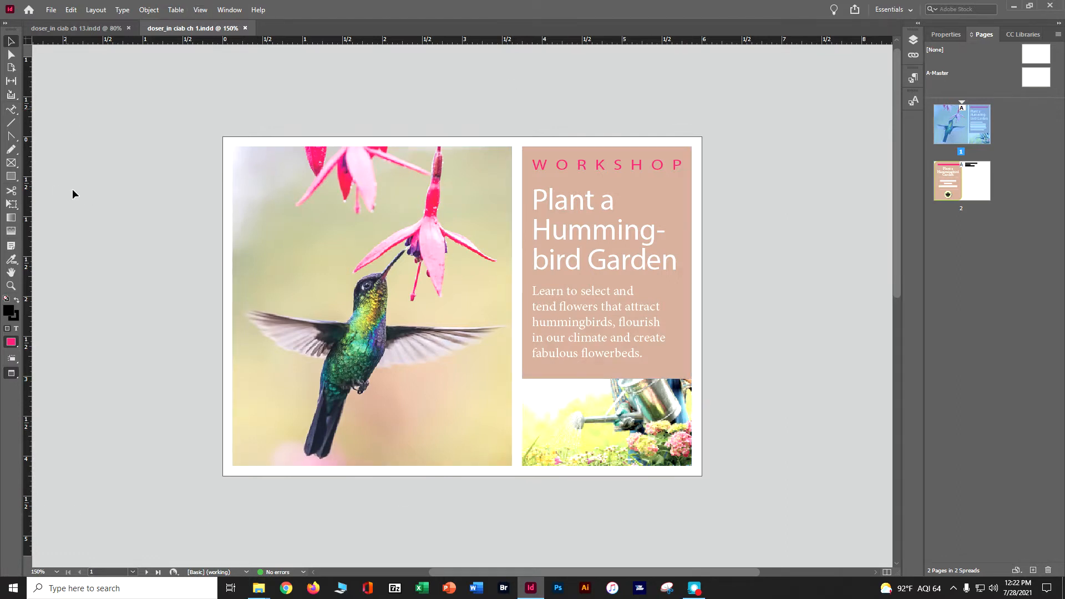
{"action": "left_click", "coordinate": [16, 379]}
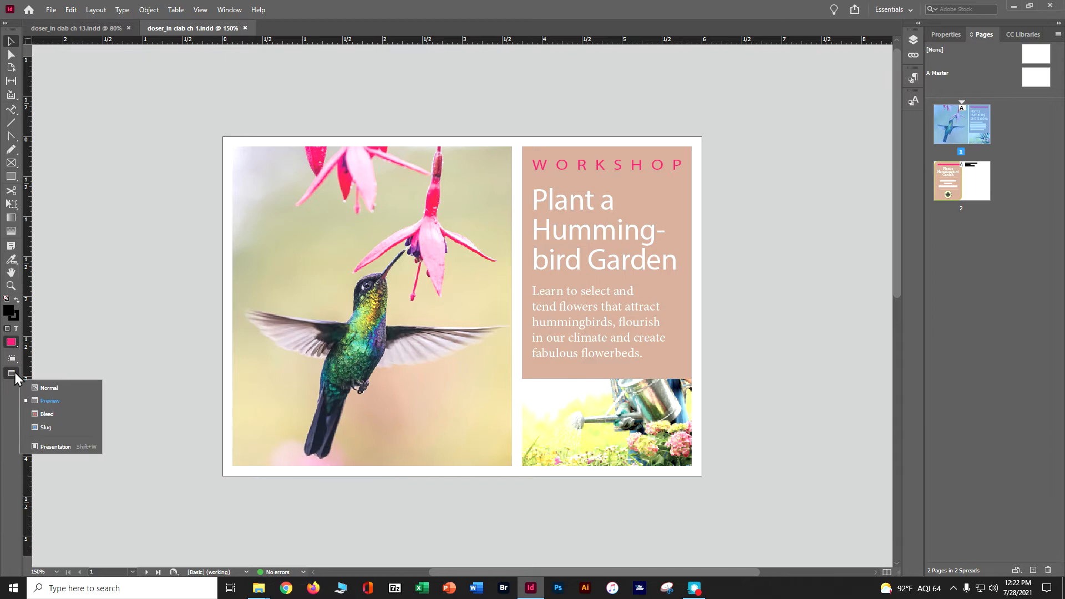
{"action": "left_click", "coordinate": [42, 386]}
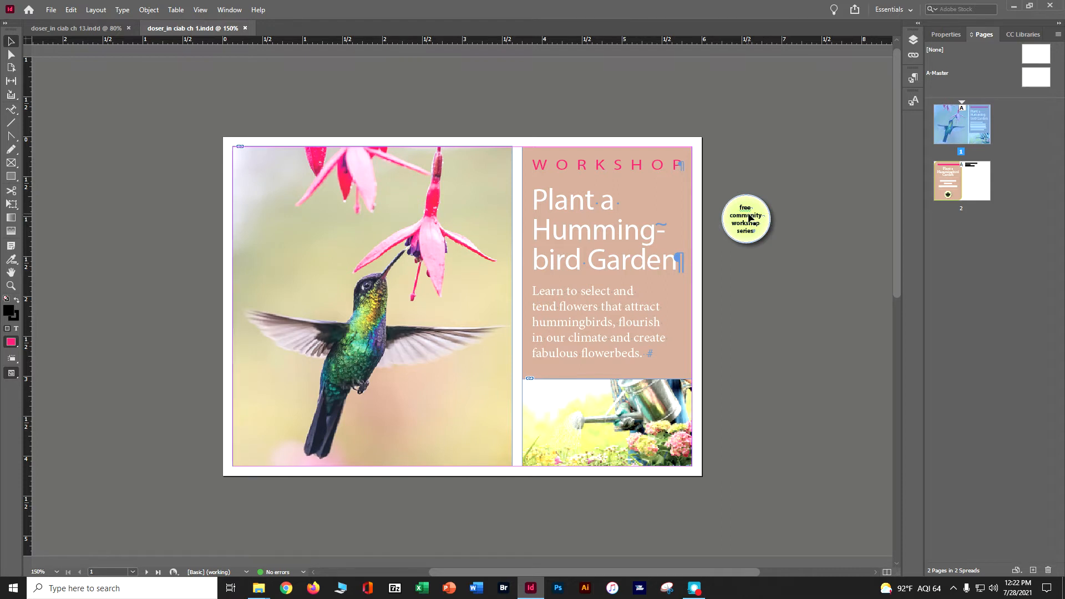
- Compare the contents of the Properties, Pages and CC Libraries panels with the hummingbird picture selected
{"action": "left_click", "coordinate": [937, 37]}
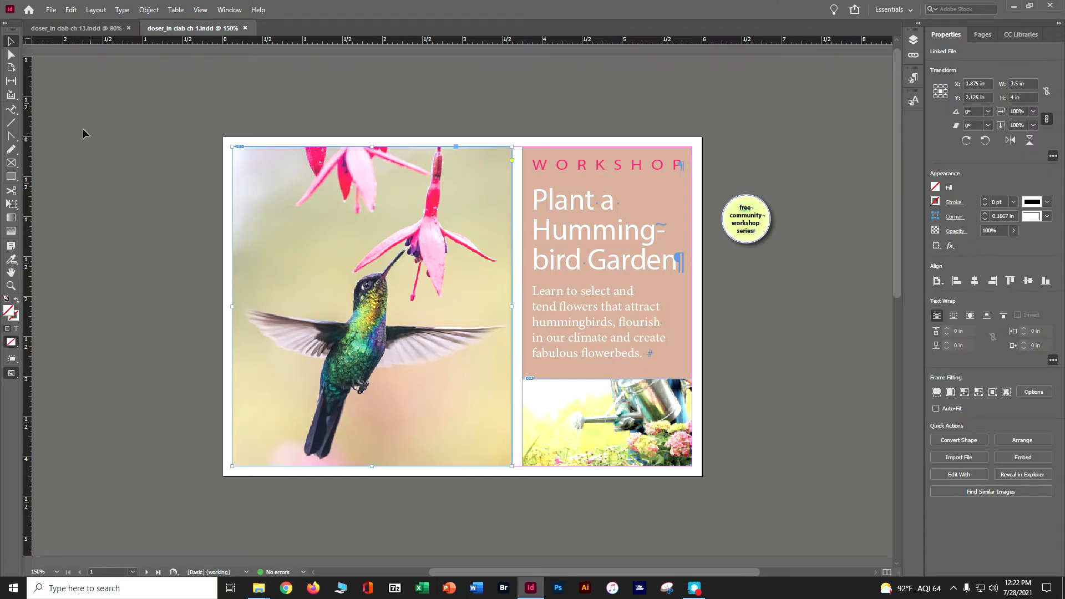
{"action": "left_click", "coordinate": [983, 34]}
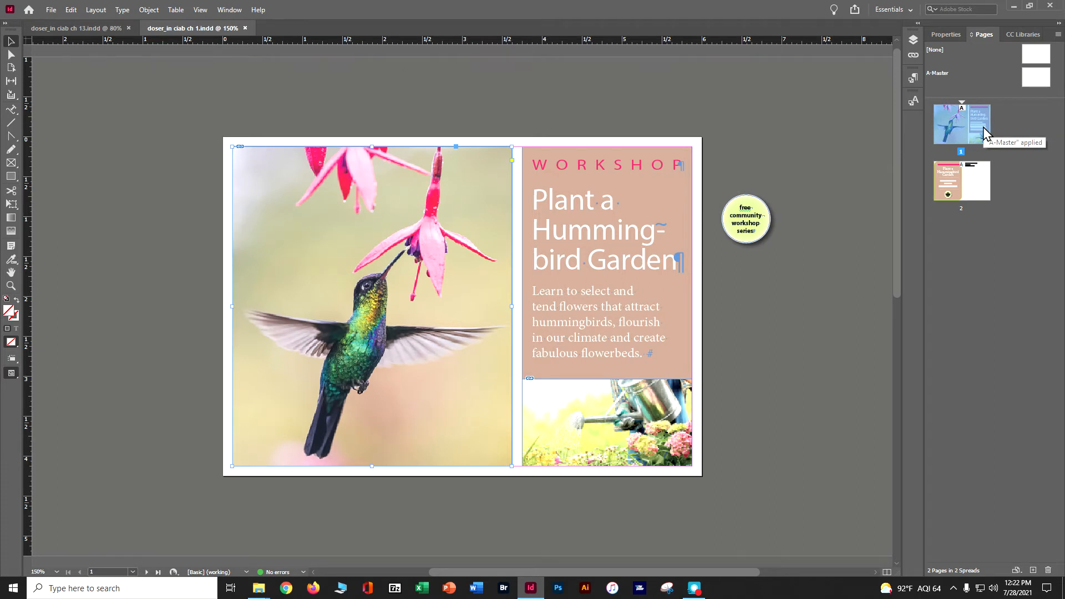
{"action": "left_click", "coordinate": [1023, 35]}
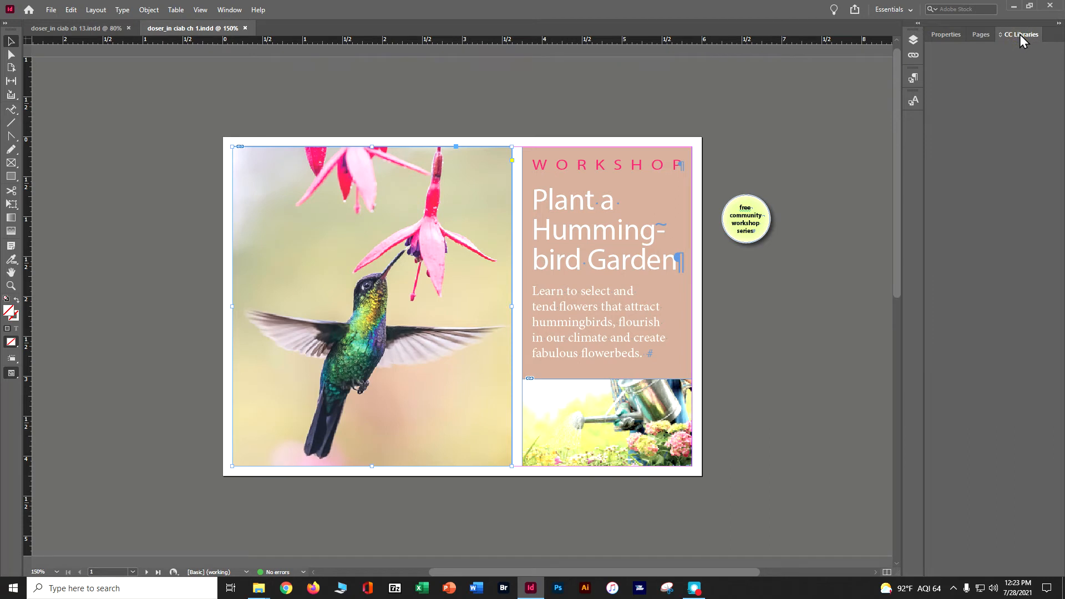
{"action": "left_click", "coordinate": [940, 35]}
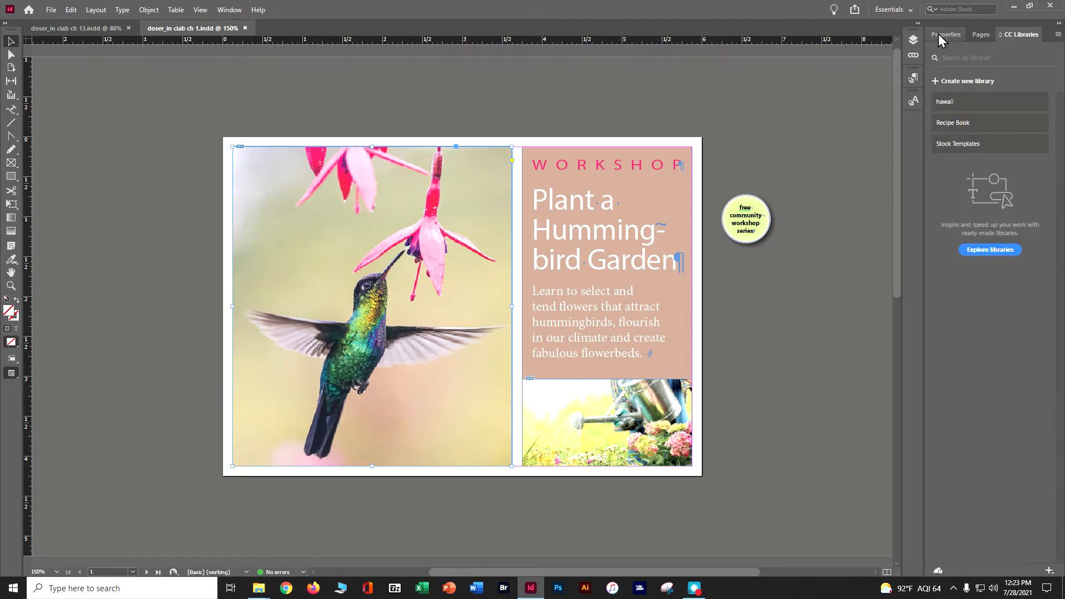
{"action": "left_click", "coordinate": [941, 35]}
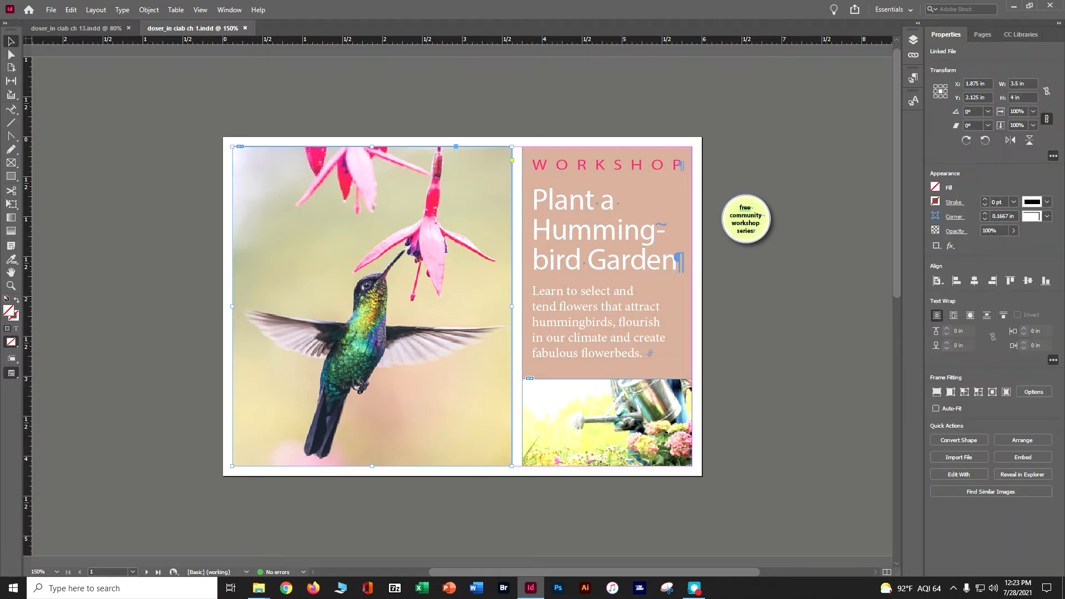
- Set the document's magnification to 100%
{"action": "left_click", "coordinate": [56, 572]}
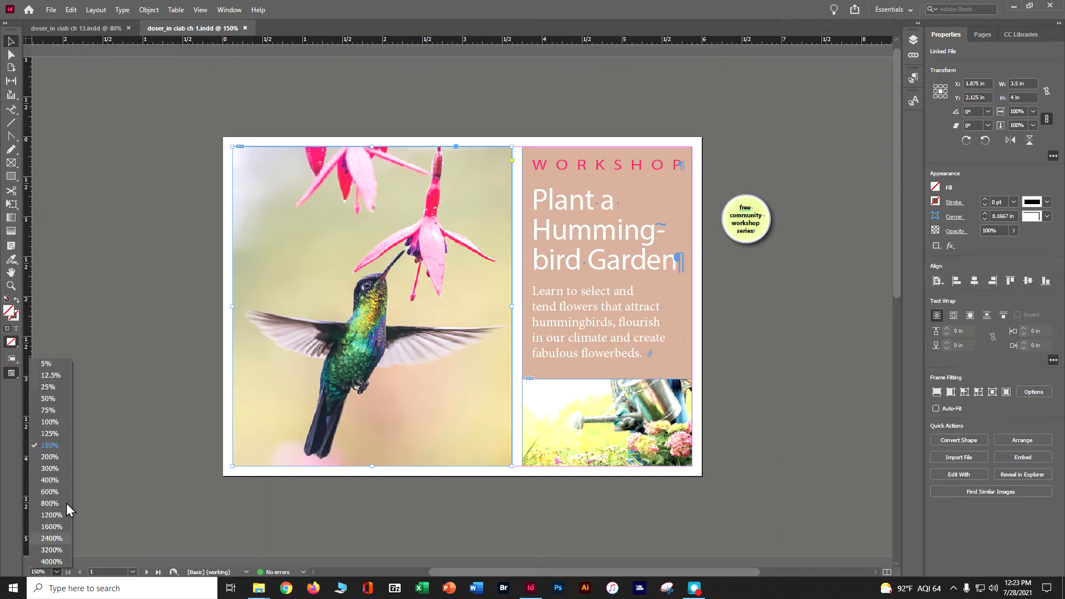
{"action": "left_click", "coordinate": [61, 426]}
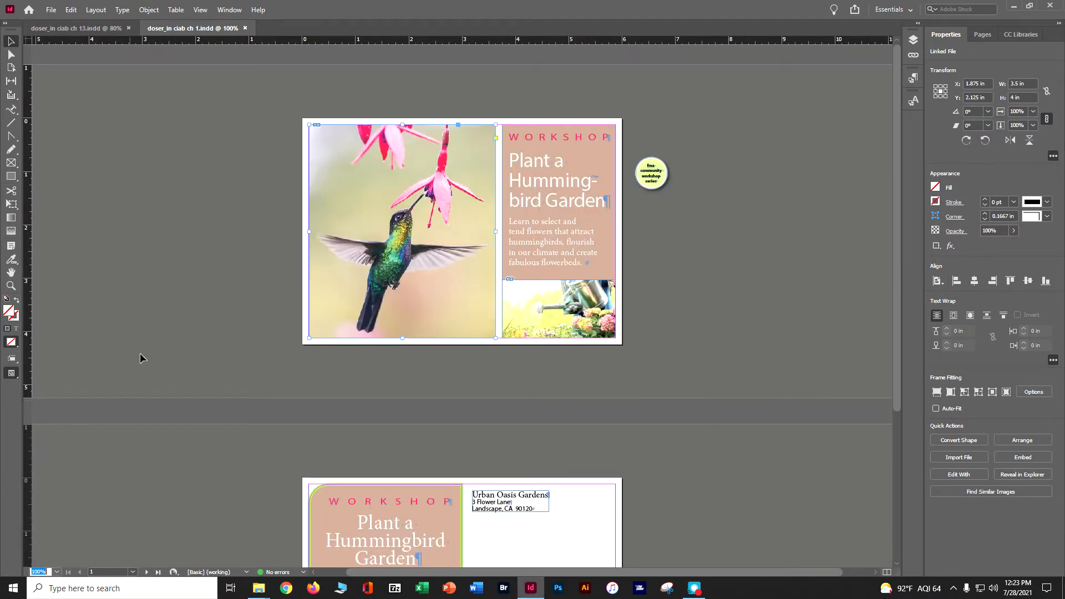
- Examine the measurement units offered for the horizontal ruler and deselect the hummingbird picture
{"action": "left_click", "coordinate": [542, 43]}
{"action": "right_click", "coordinate": [543, 36]}
{"action": "right_click", "coordinate": [538, 39]}
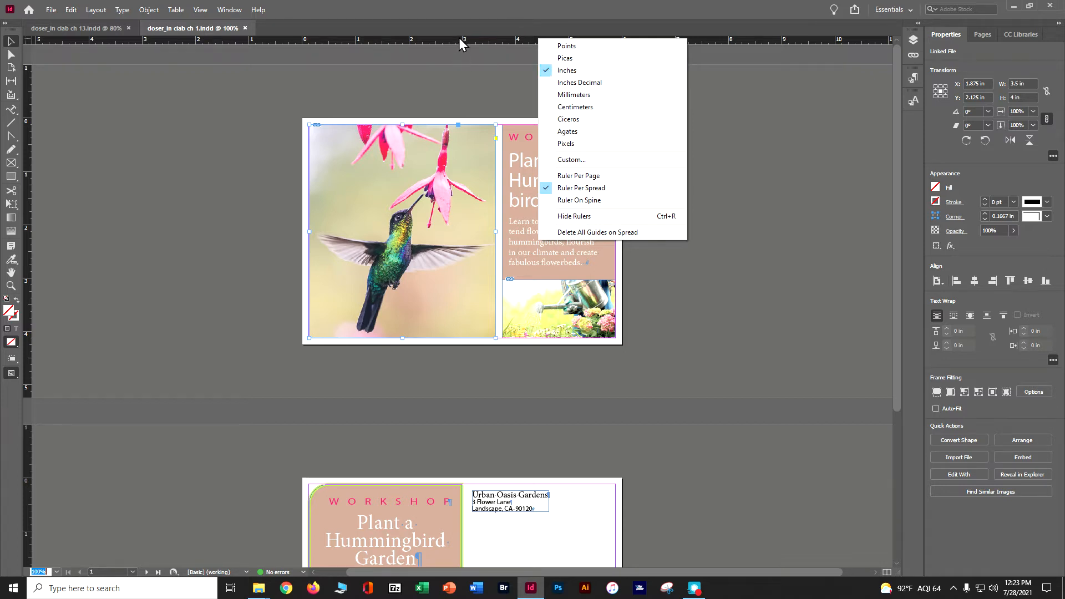
{"action": "right_click", "coordinate": [482, 38]}
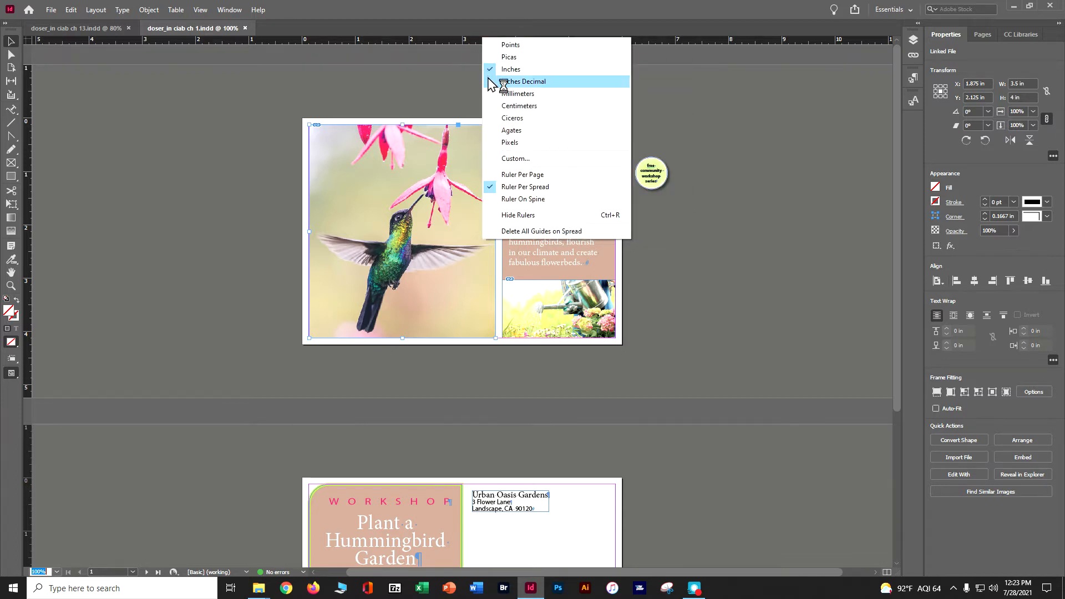
{"action": "left_click", "coordinate": [801, 136]}
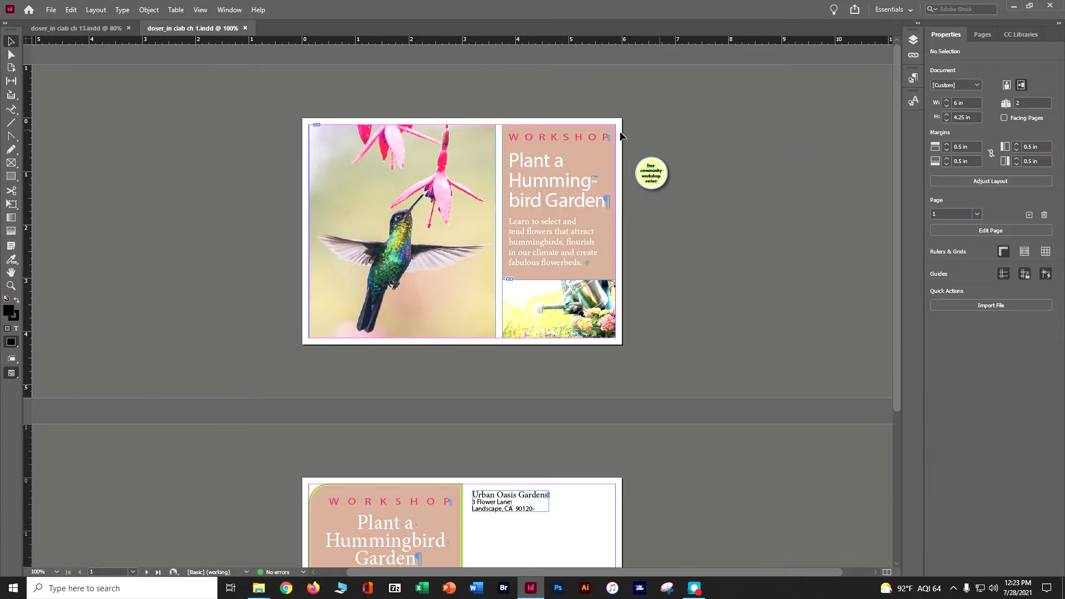
- Check the document's list of pages, view page 2 of the postcard and return to page 1
{"action": "left_click", "coordinate": [133, 572]}
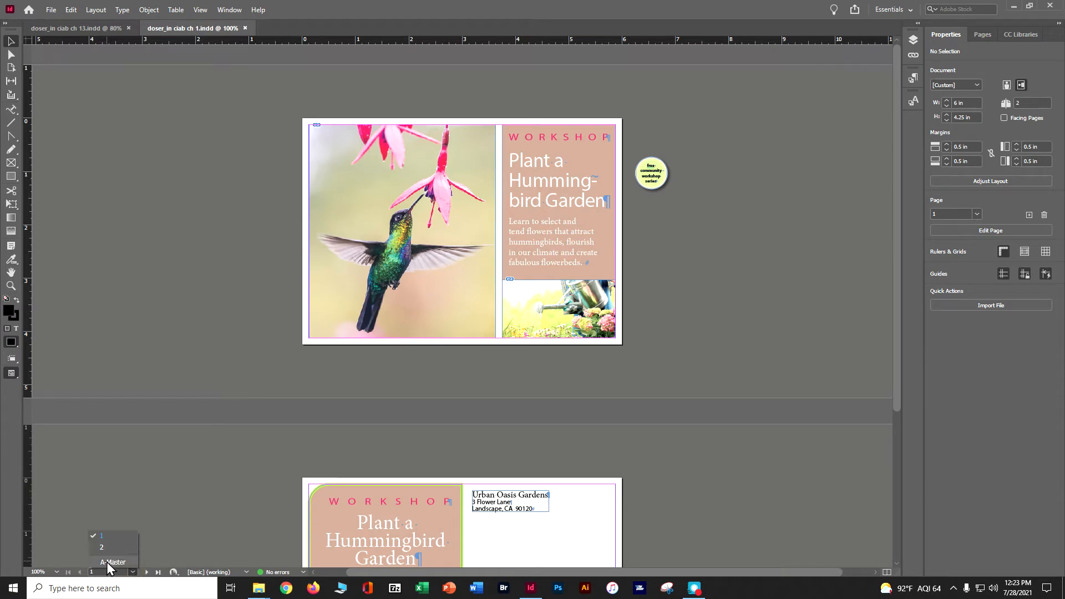
{"action": "left_click", "coordinate": [147, 572]}
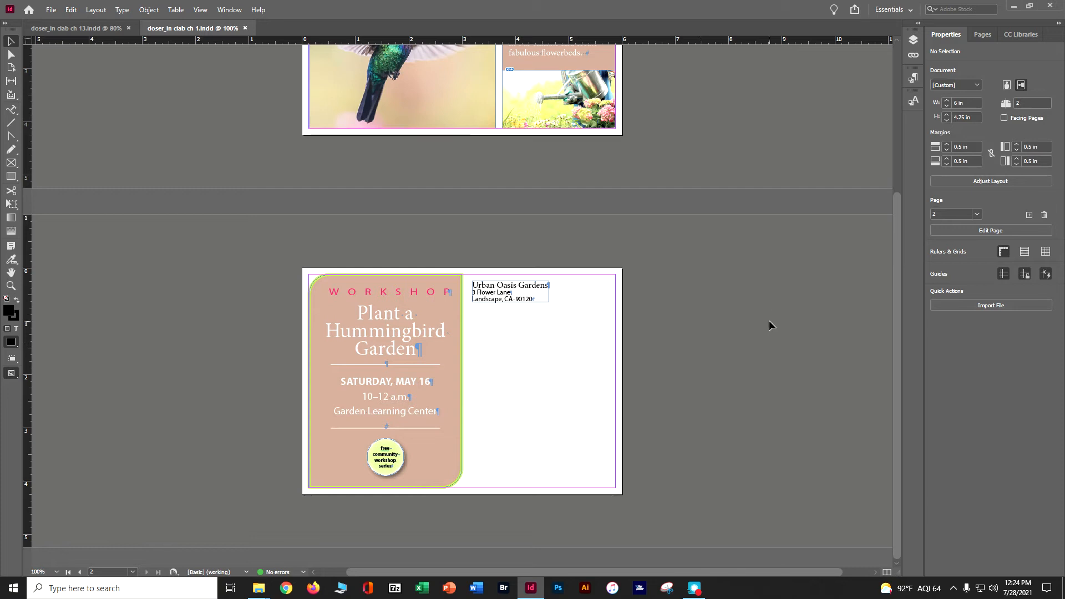
{"action": "scroll", "coordinate": [769, 321], "scroll_direction": "up", "scroll_amount": 3}
{"action": "scroll", "coordinate": [769, 327], "scroll_direction": "up", "scroll_amount": 1}
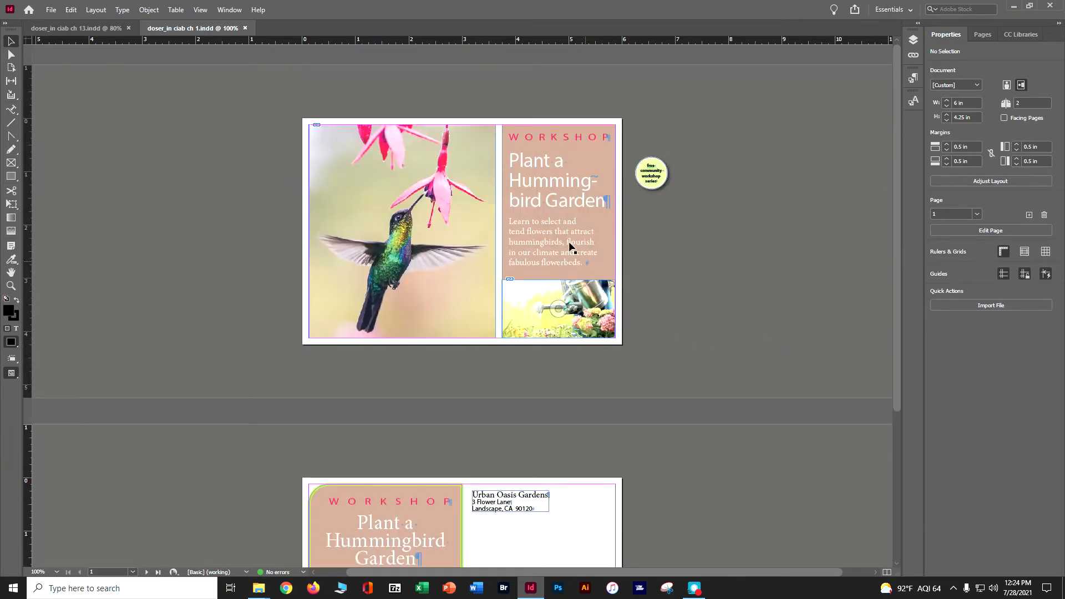
- Close the other open document, the chapter 13 file
{"action": "left_click", "coordinate": [129, 27]}
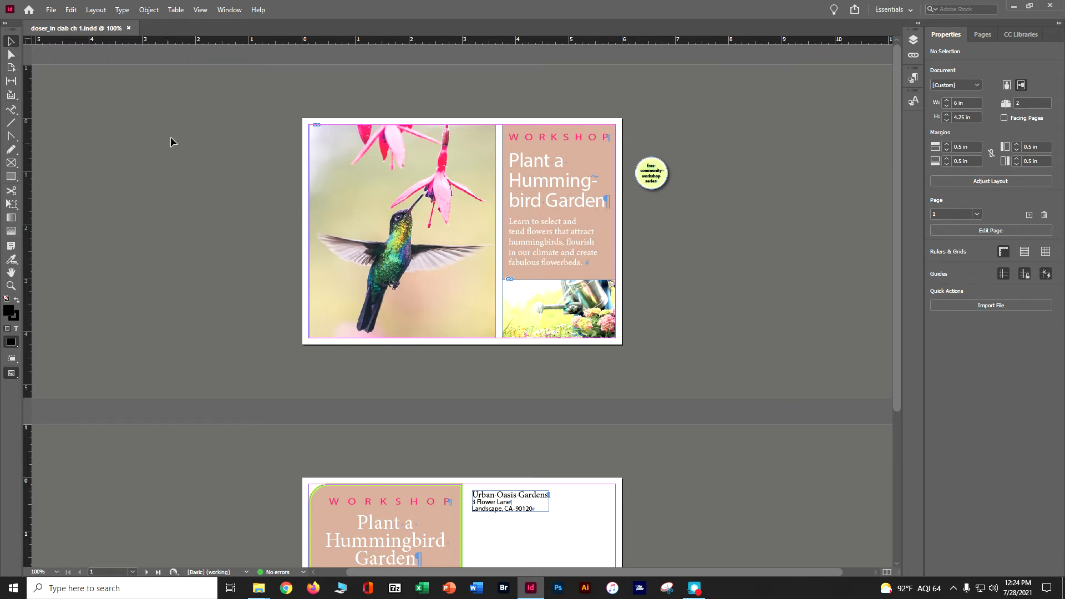
- Try moving the hummingbird picture up over the page edge, undo all of its moves, and check the available undo and redo commands
{"action": "left_click", "coordinate": [401, 218]}
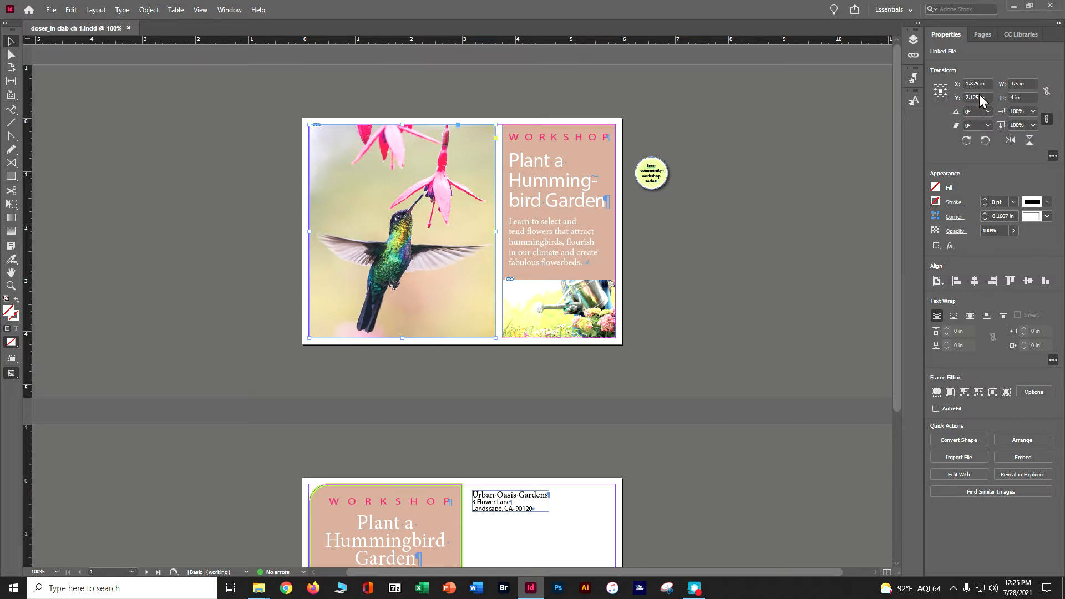
{"action": "left_click_drag", "start_coordinate": [467, 238], "coordinate": [463, 165]}
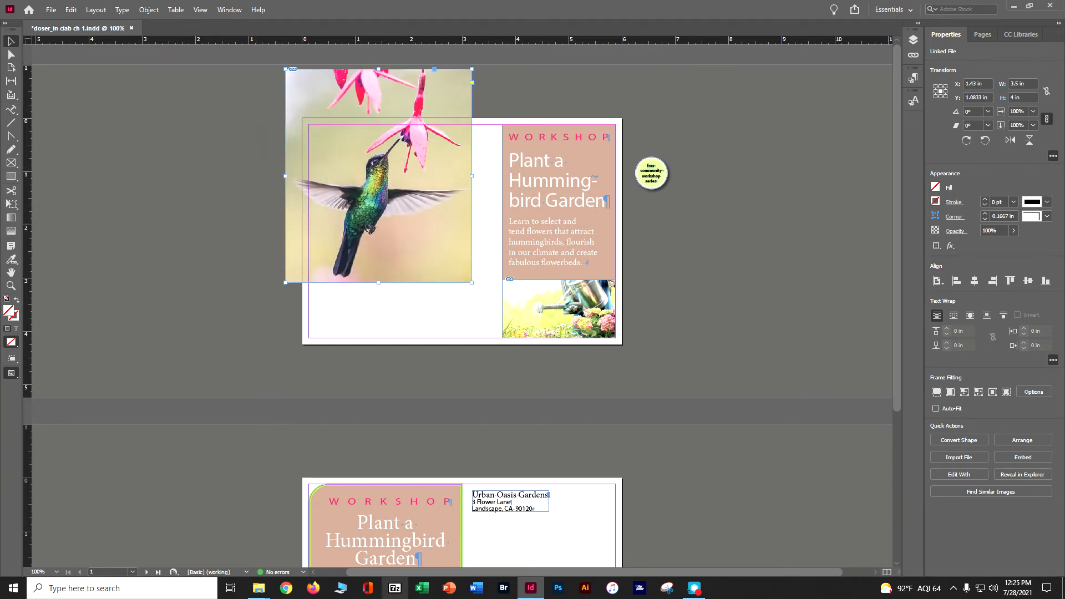
{"action": "key", "text": "ctrl+z"}
{"action": "key", "text": "ctrl+z"}
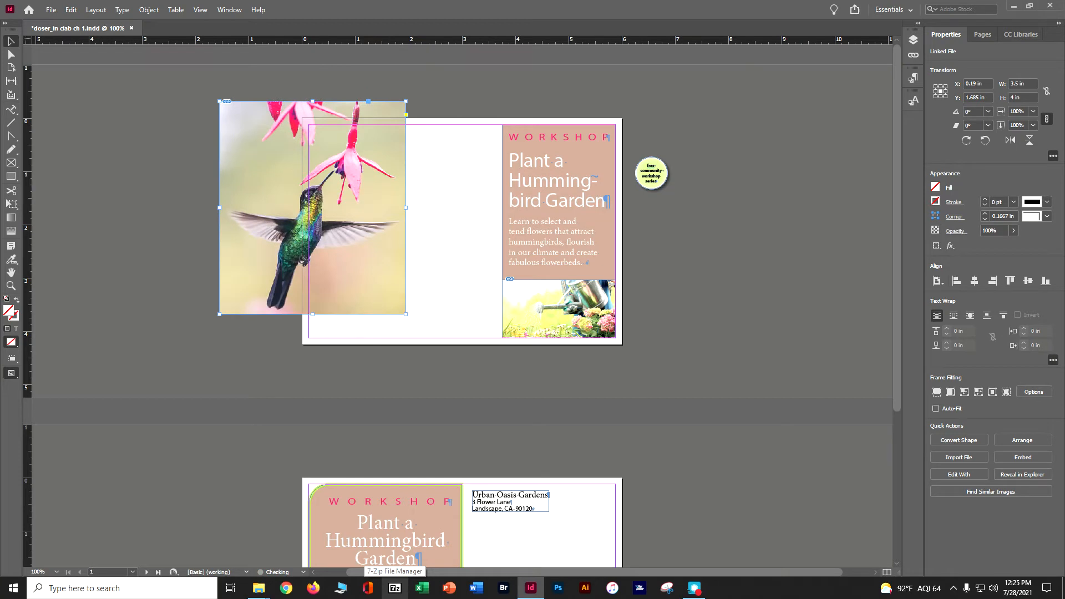
{"action": "key", "text": "ctrl+z"}
{"action": "key", "text": "ctrl+z"}
{"action": "key", "text": "ctrl+z"}
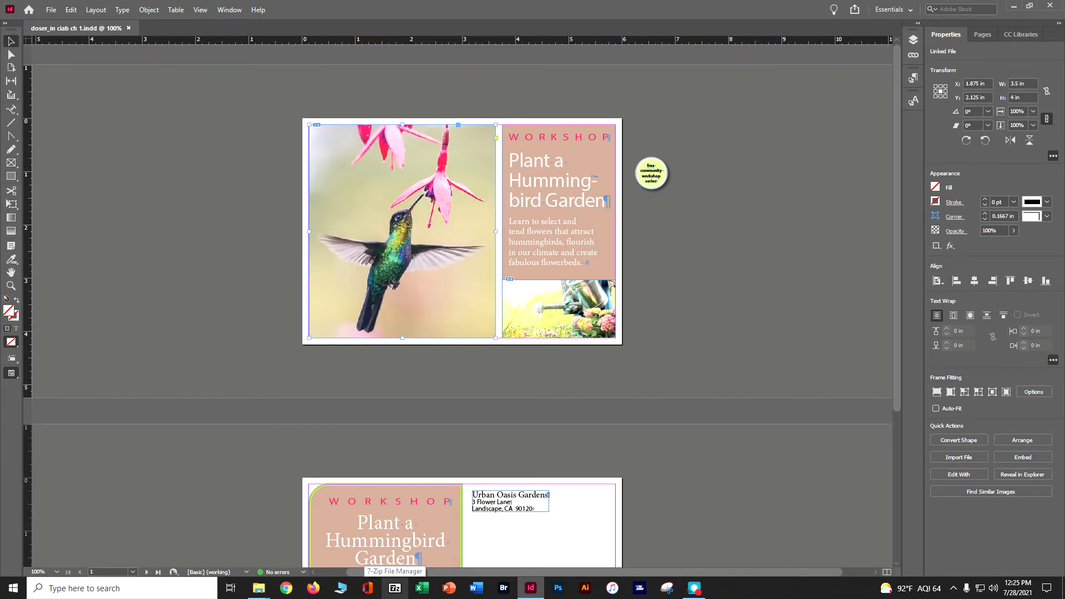
{"action": "left_click", "coordinate": [755, 294]}
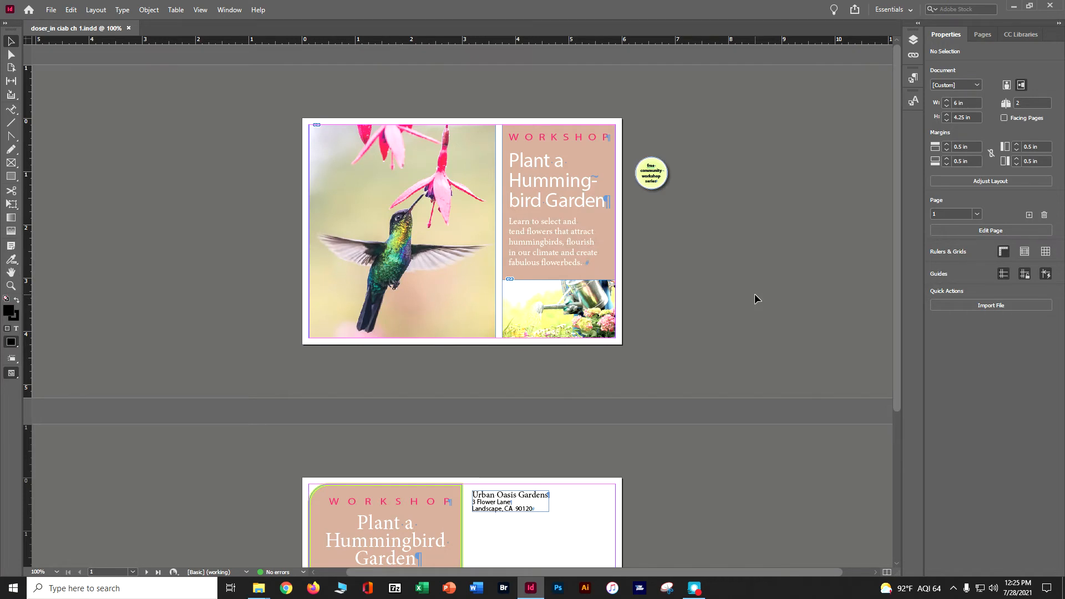
{"action": "left_click", "coordinate": [72, 10]}
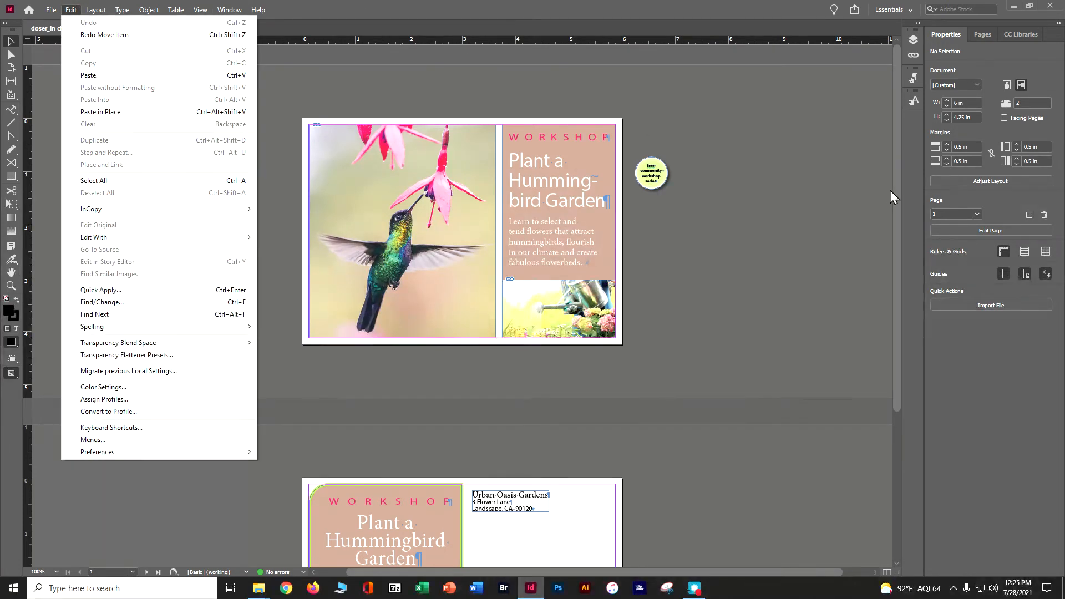
{"action": "left_click", "coordinate": [844, 193]}
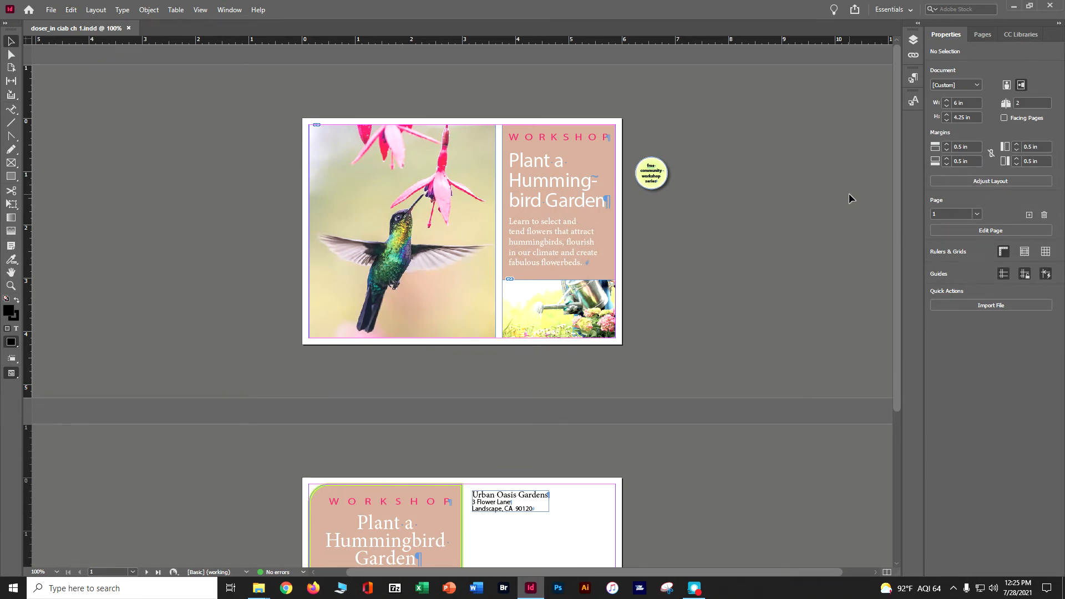
- Set the word "attract" in the postcard's body text to 18 pt with the page magnified to 200%
{"action": "left_click_drag", "start_coordinate": [15, 110], "coordinate": [40, 123]}
{"action": "left_click", "coordinate": [584, 229]}
{"action": "double_click", "coordinate": [585, 230]}
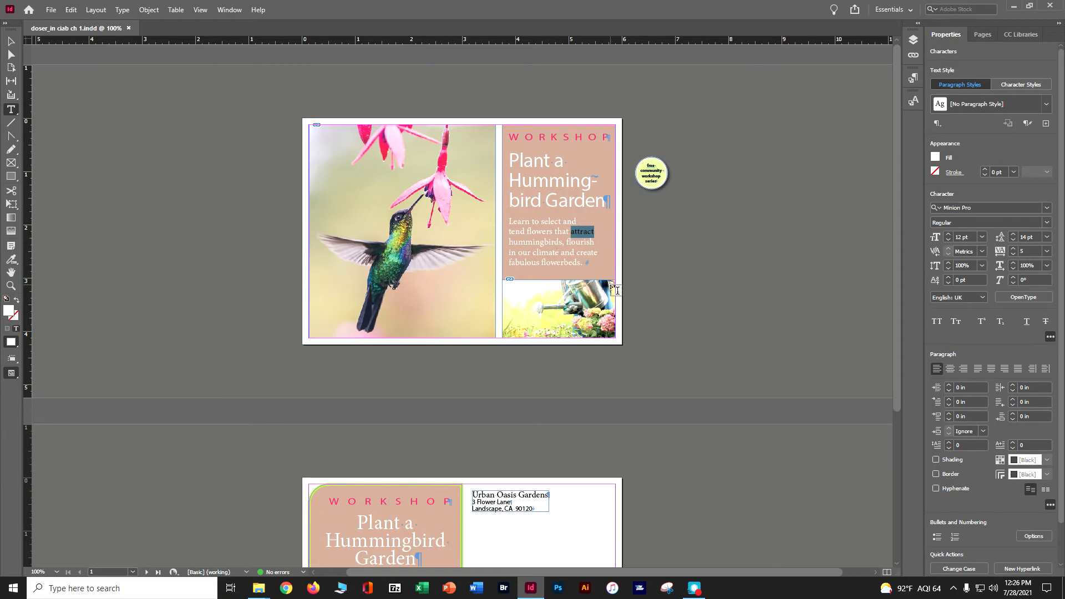
{"action": "key", "text": "ctrl+equal"}
{"action": "key", "text": "ctrl+equal"}
{"action": "key", "text": "ctrl+equal"}
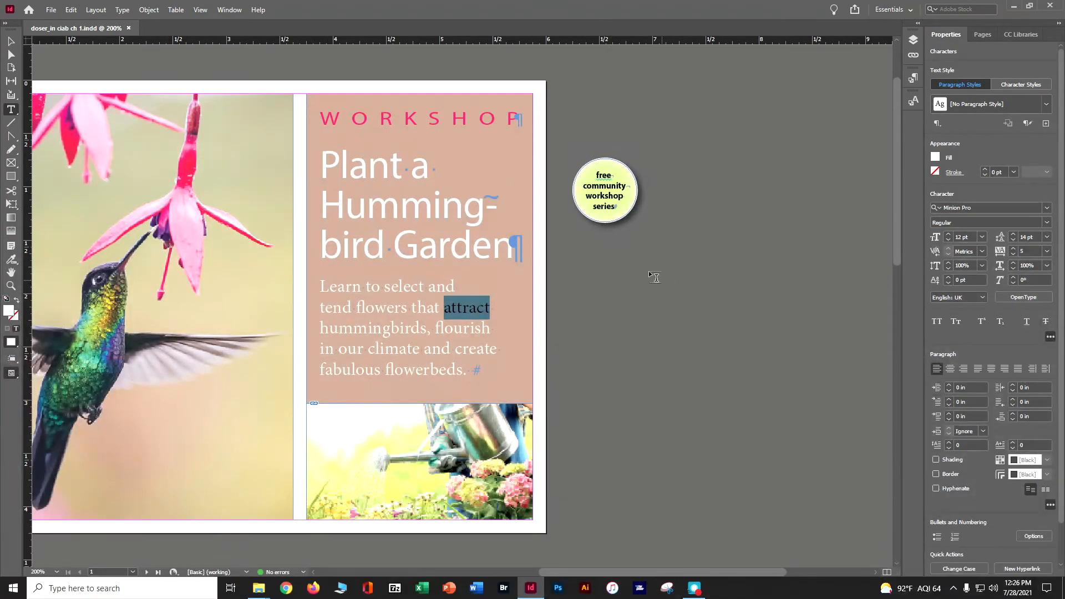
{"action": "left_click", "coordinate": [981, 238]}
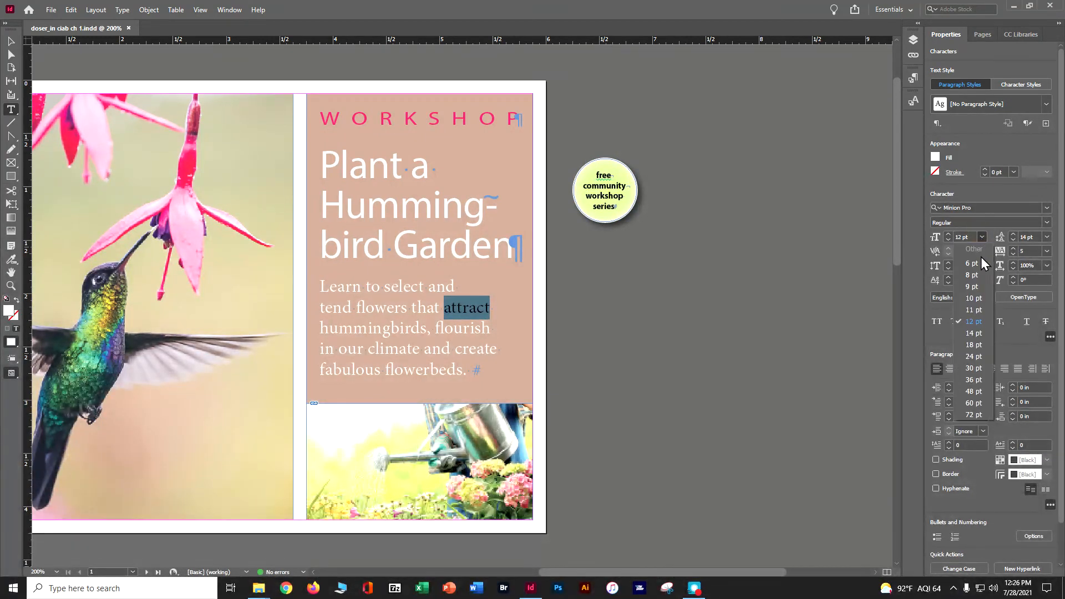
{"action": "left_click", "coordinate": [980, 342]}
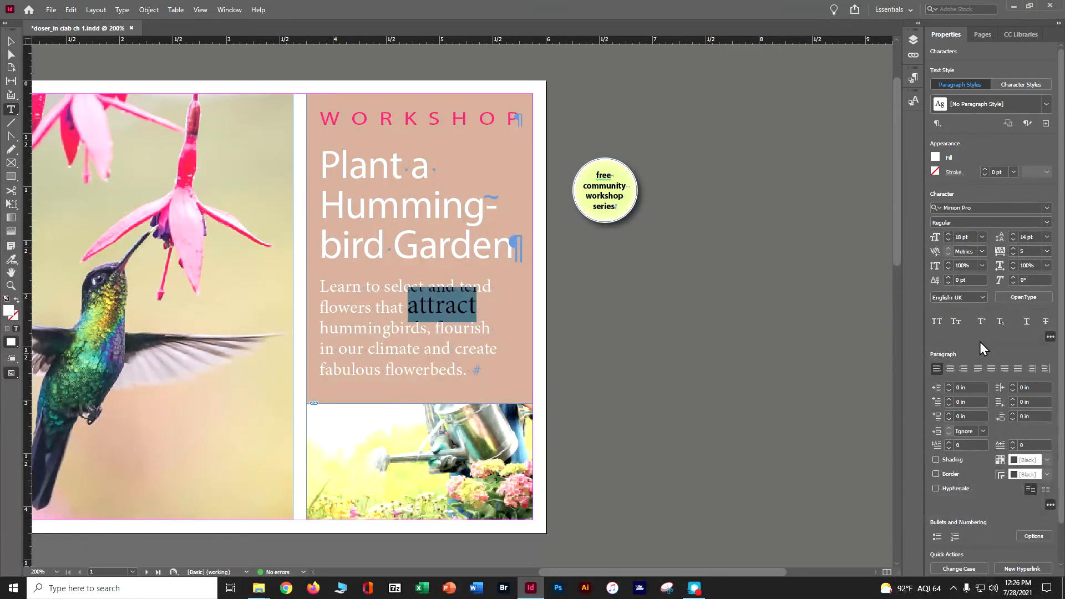
- Apply the Freshline font and a Hot Pink fill to the word "attract" and deselect the text
{"action": "left_click", "coordinate": [1046, 211]}
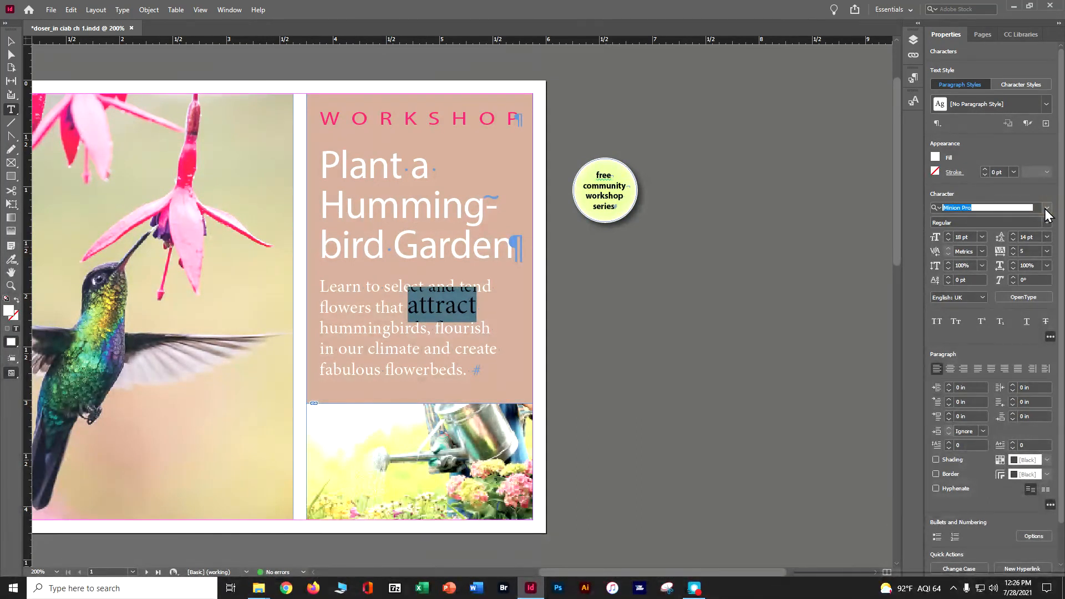
{"action": "left_click", "coordinate": [1047, 208]}
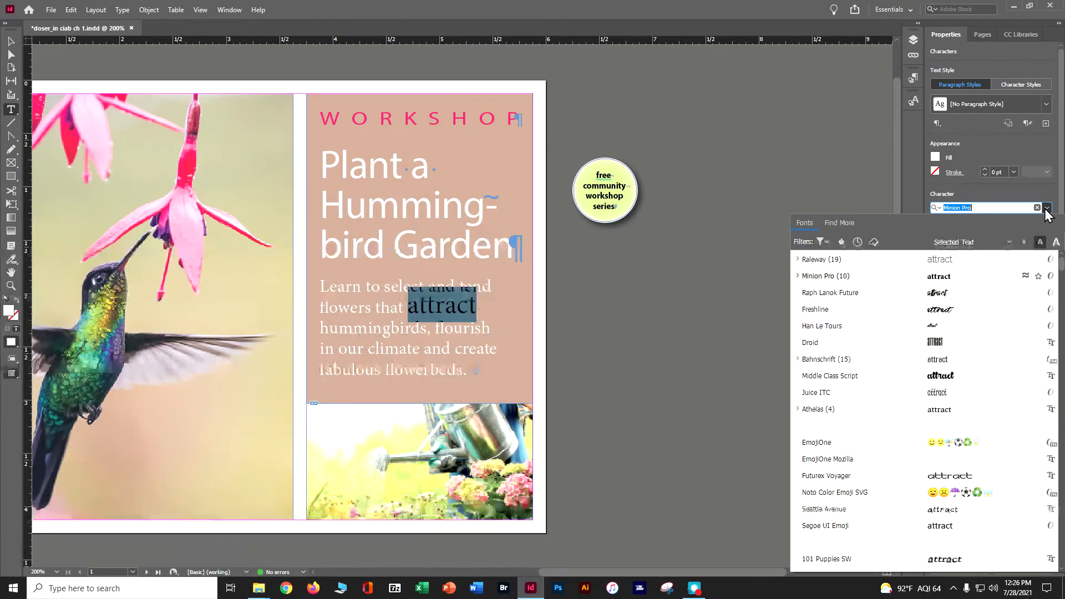
{"action": "left_click", "coordinate": [944, 309]}
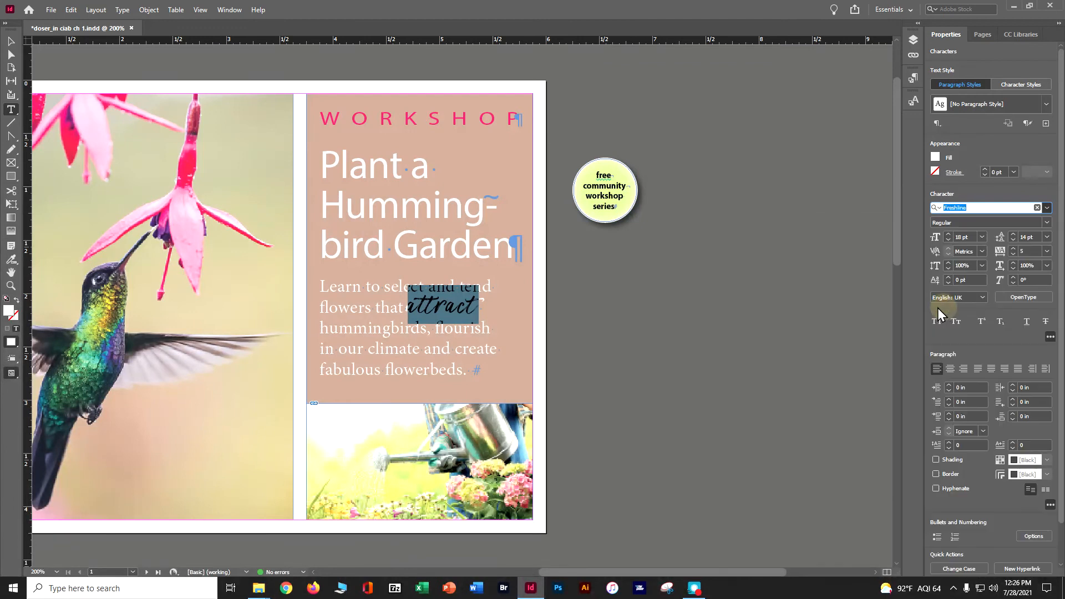
{"action": "left_click", "coordinate": [935, 158]}
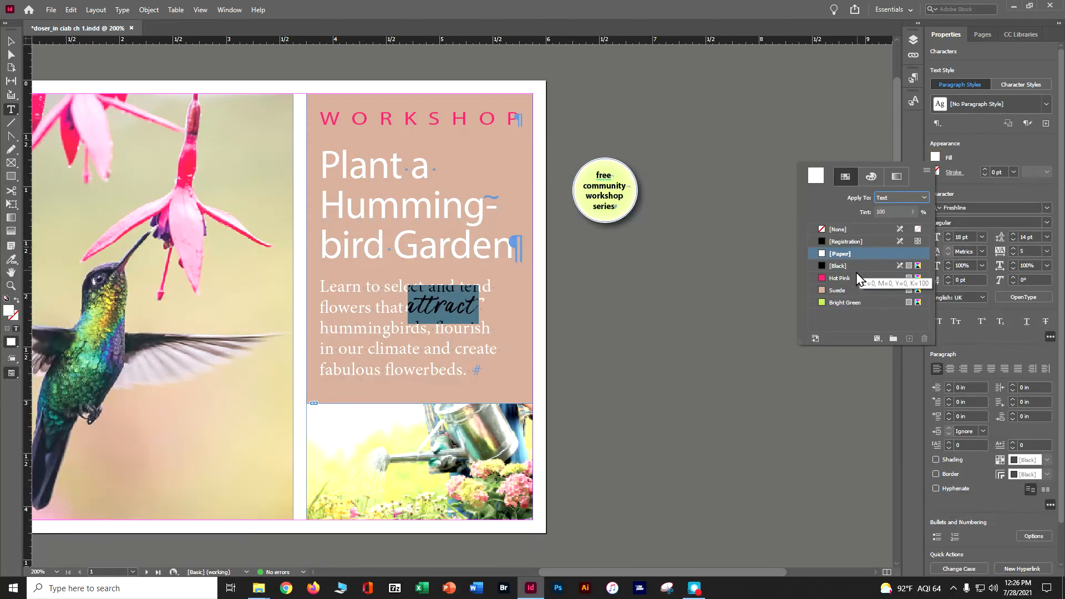
{"action": "left_click", "coordinate": [858, 281]}
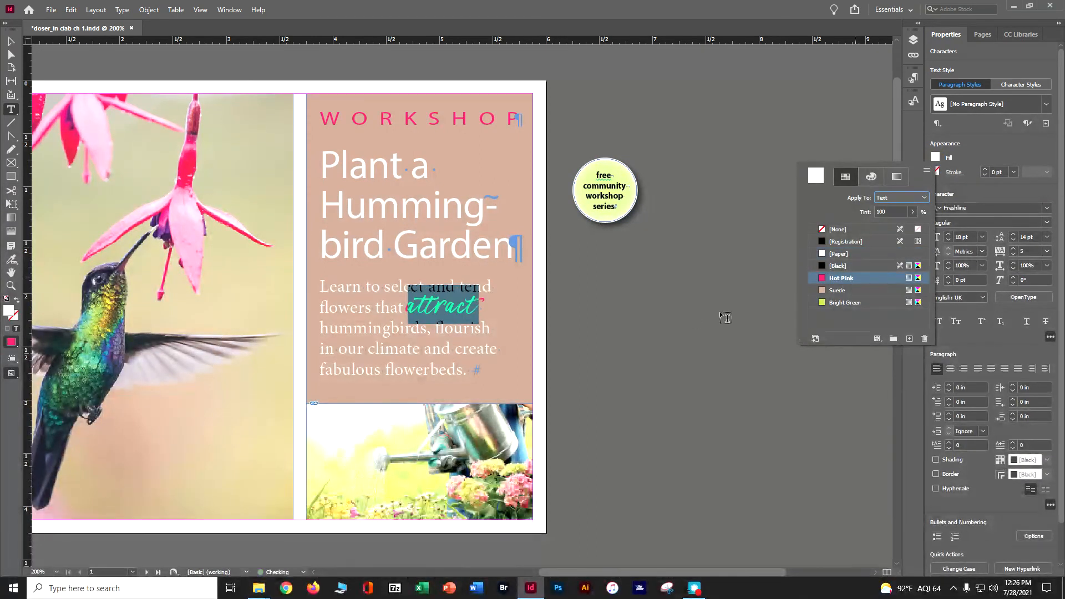
{"action": "left_click", "coordinate": [11, 42]}
{"action": "left_click", "coordinate": [662, 308]}
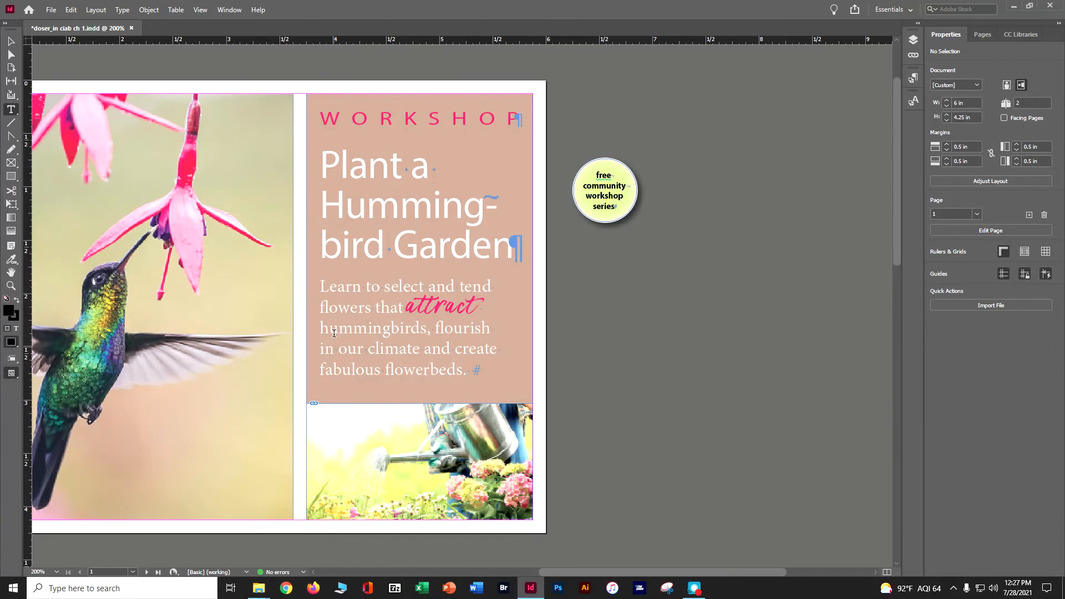
- Set the word "fabulous" in the last body line to 18 pt with a Bright Green fill
{"action": "double_click", "coordinate": [346, 375]}
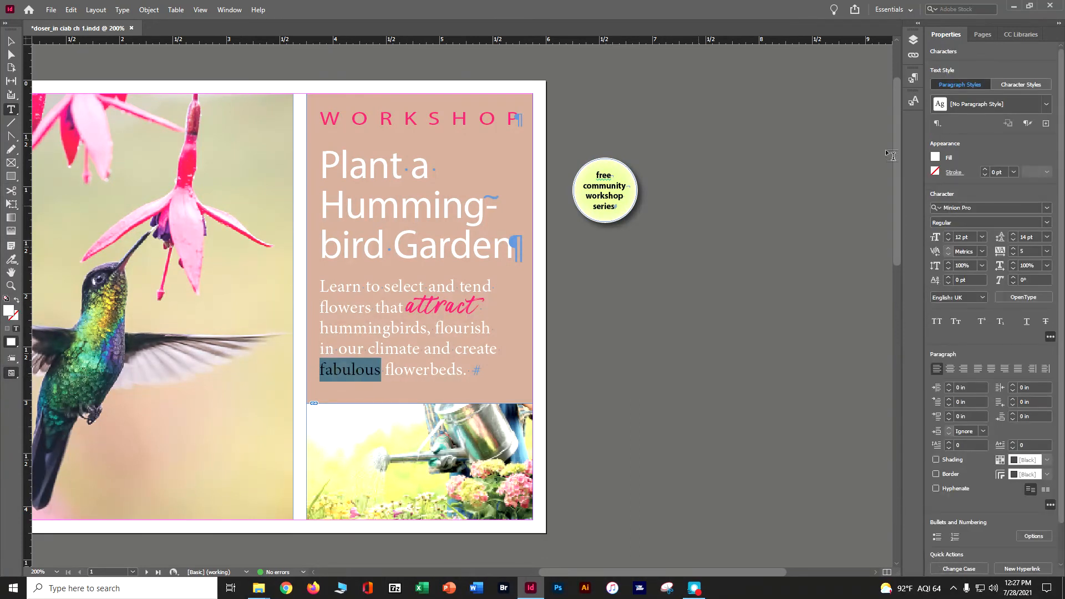
{"action": "left_click", "coordinate": [980, 237]}
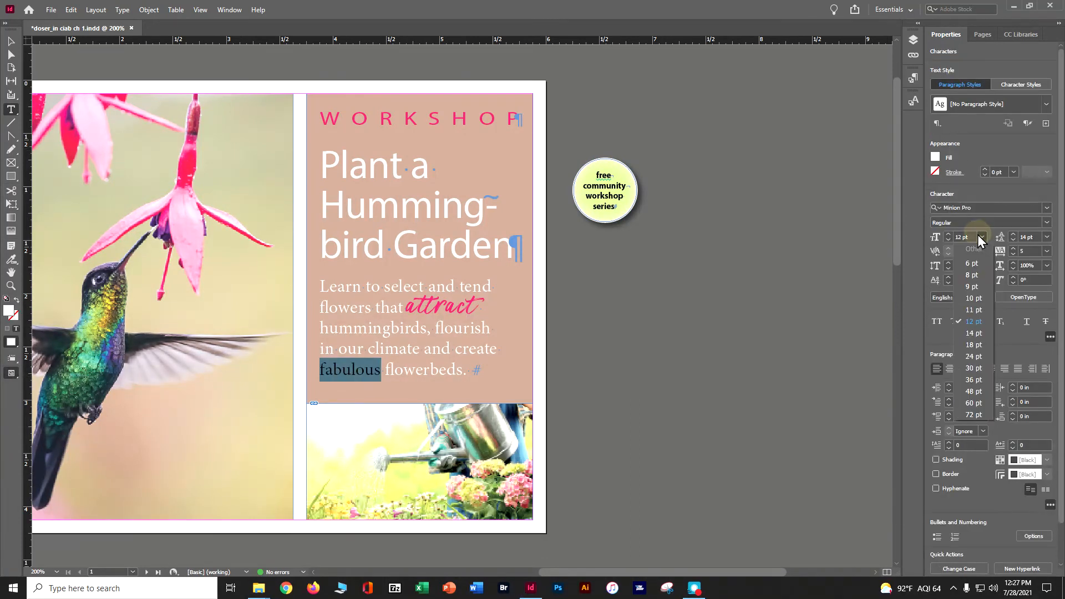
{"action": "left_click", "coordinate": [974, 347]}
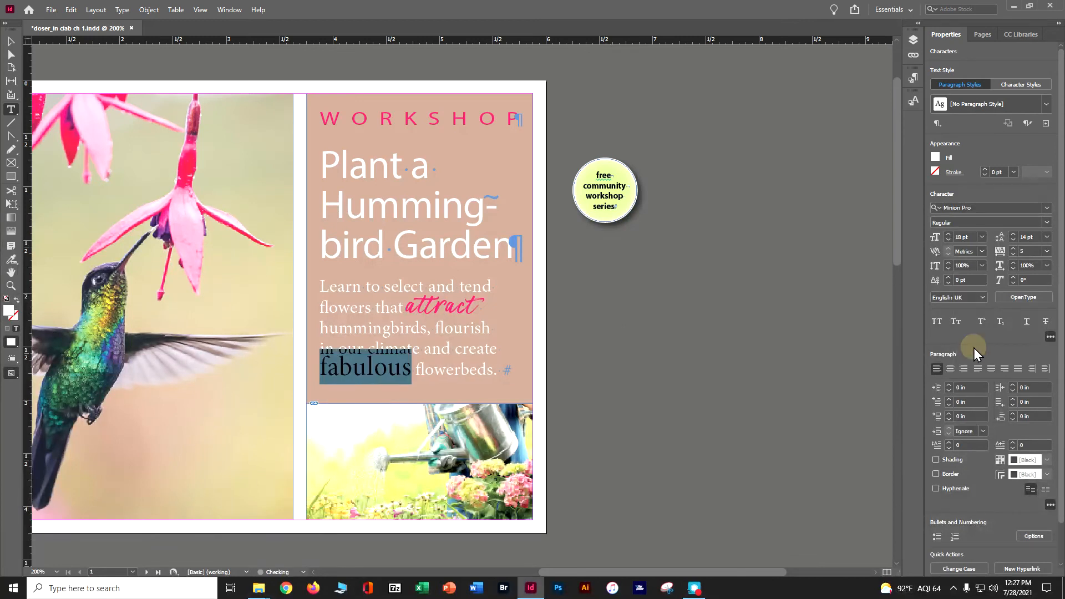
{"action": "left_click", "coordinate": [937, 159]}
{"action": "left_click", "coordinate": [880, 305]}
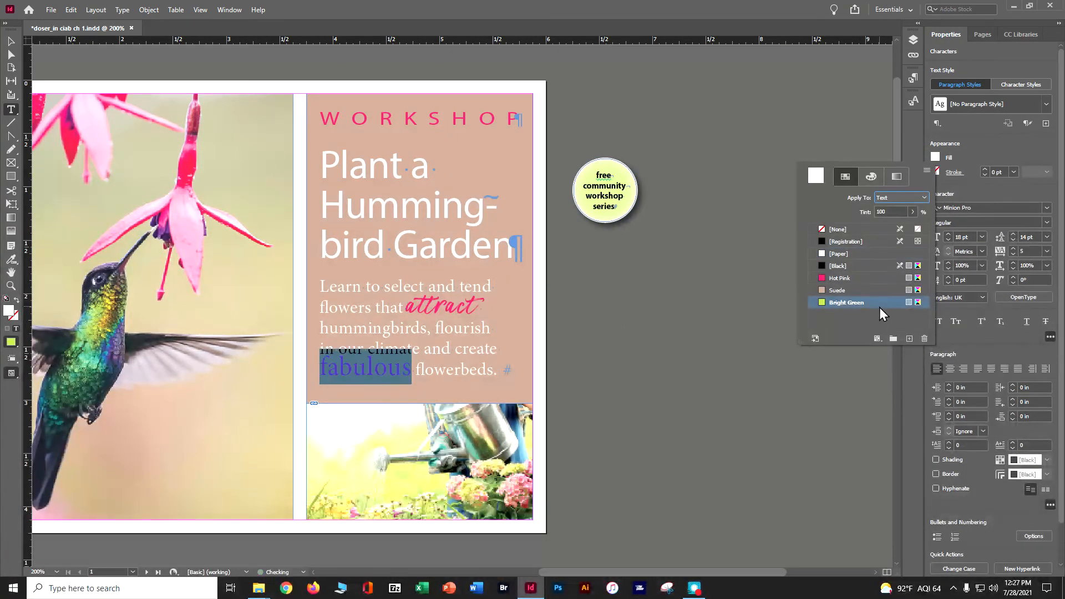
- Apply the Freshline font to the word "fabulous", deselect the text and save the document
{"action": "left_click", "coordinate": [1047, 208]}
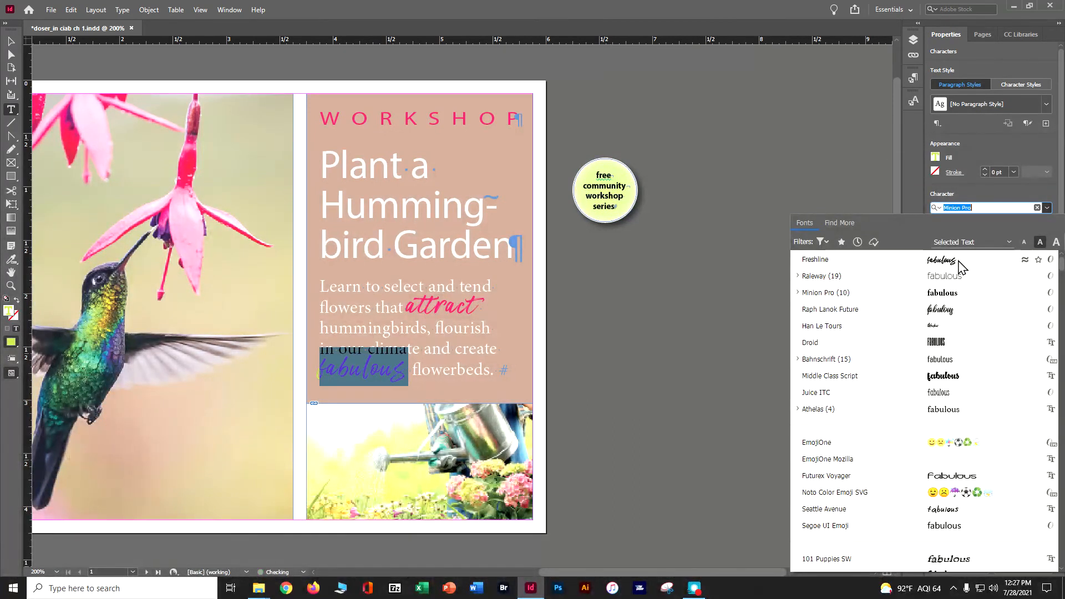
{"action": "left_click", "coordinate": [960, 261]}
{"action": "left_click", "coordinate": [11, 41]}
{"action": "left_click", "coordinate": [640, 333]}
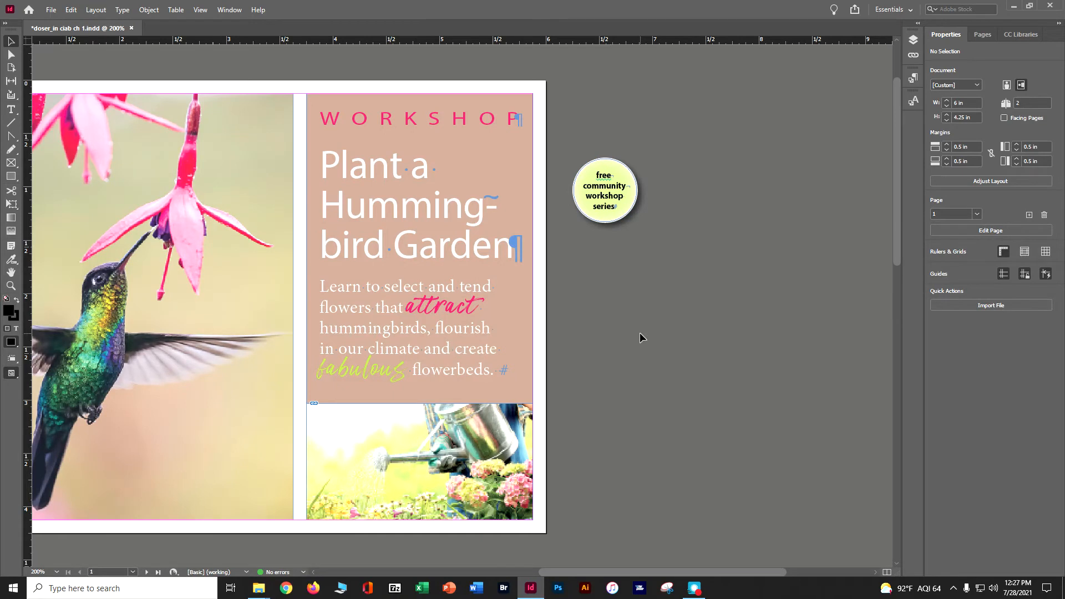
{"action": "key", "text": "ctrl+s"}
- Examine the character settings and available font styles of the word "attract"
{"action": "key", "text": "t"}
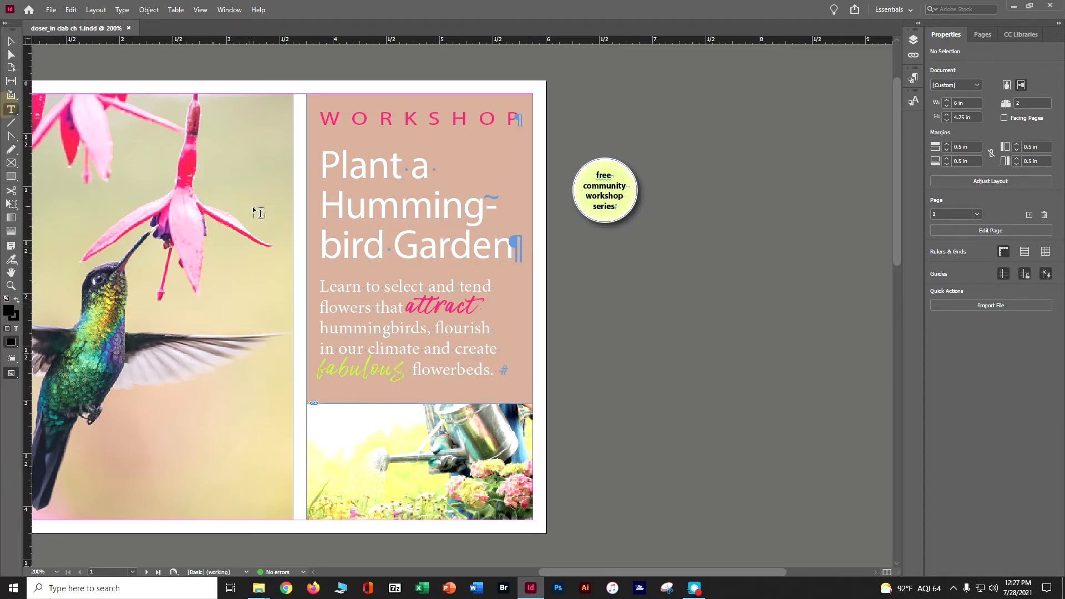
{"action": "double_click", "coordinate": [441, 306]}
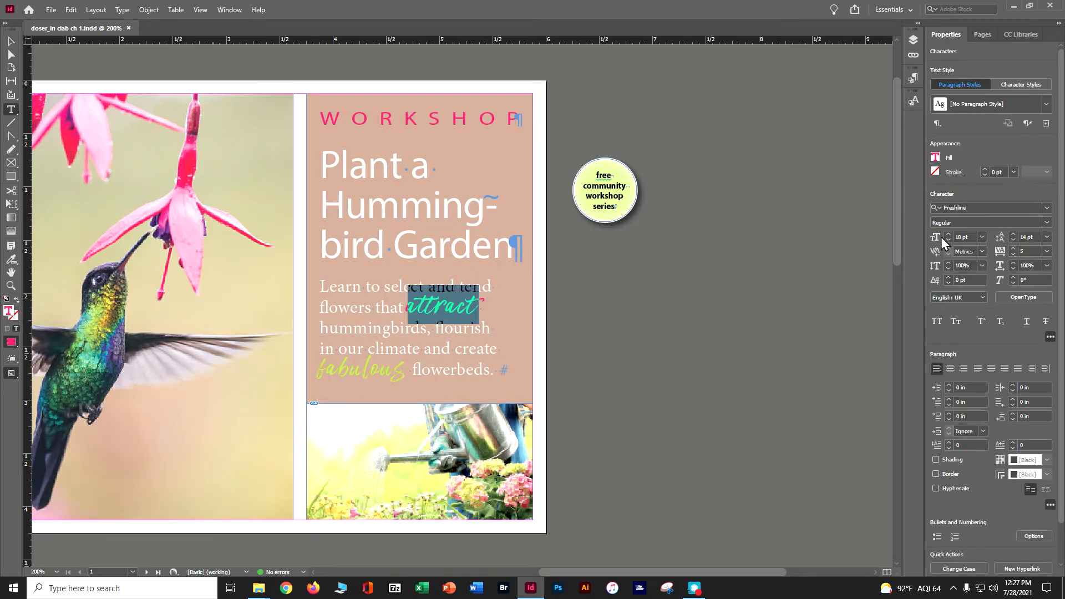
{"action": "left_click", "coordinate": [1047, 223]}
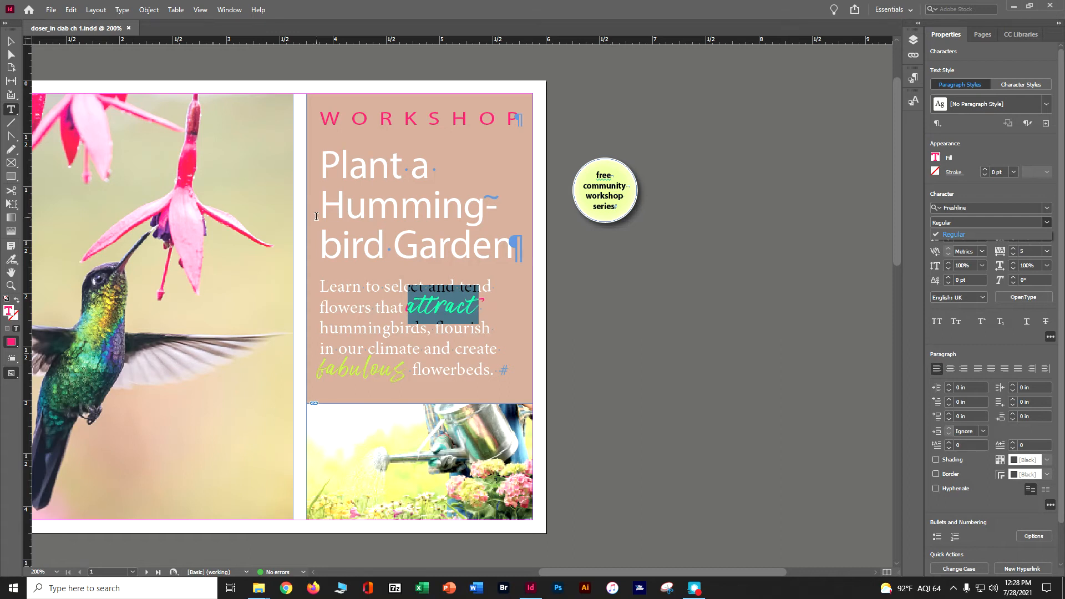
- Try a Black fill on the Workshop text frame, restore its Suede fill, save the document and deselect the frame
{"action": "left_click", "coordinate": [13, 122]}
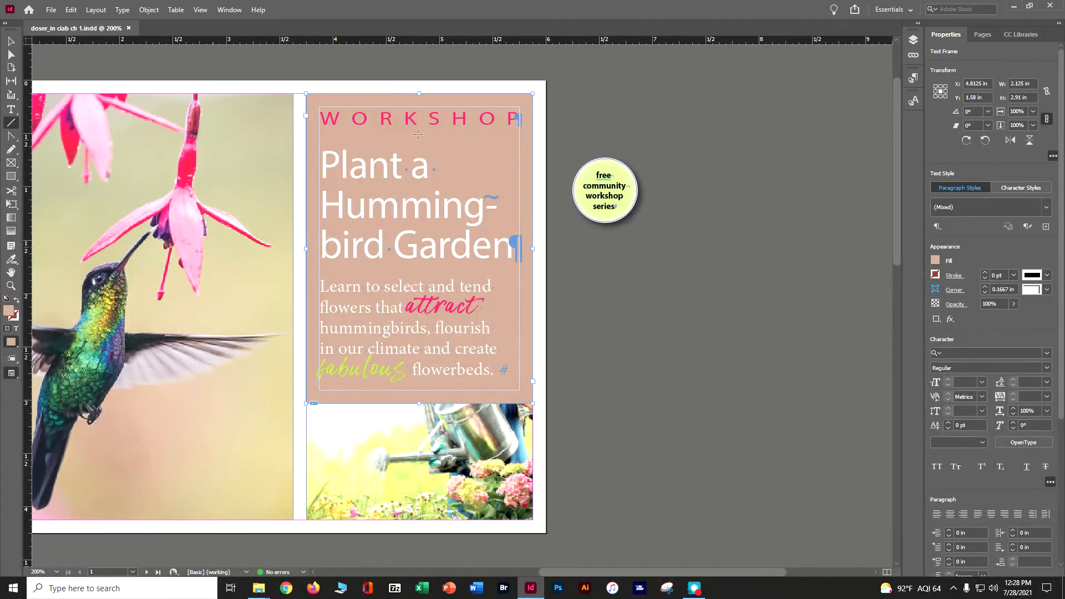
{"action": "left_click", "coordinate": [935, 261]}
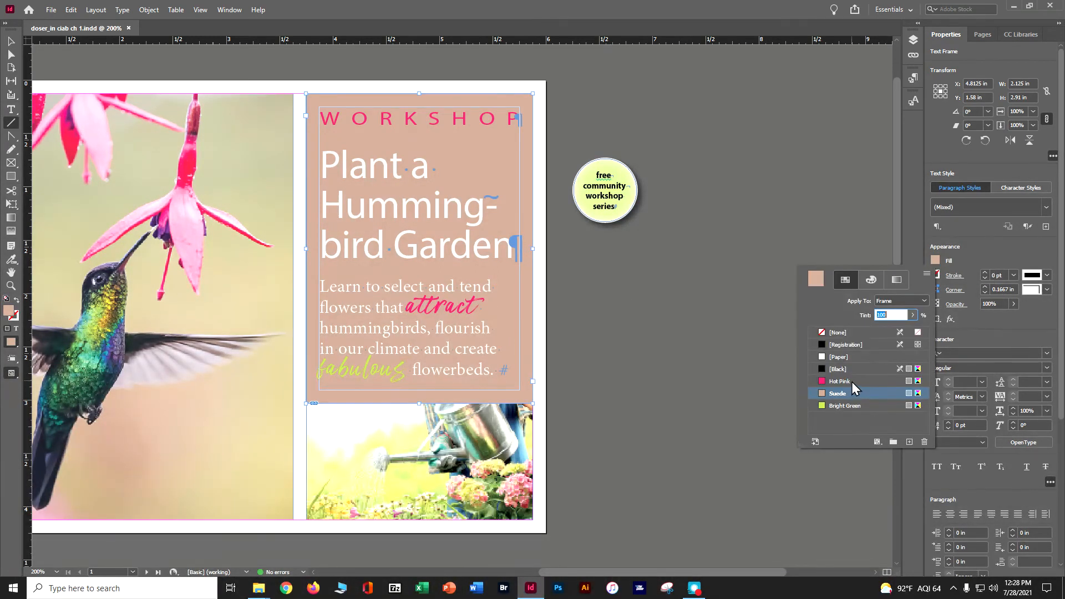
{"action": "left_click", "coordinate": [852, 370]}
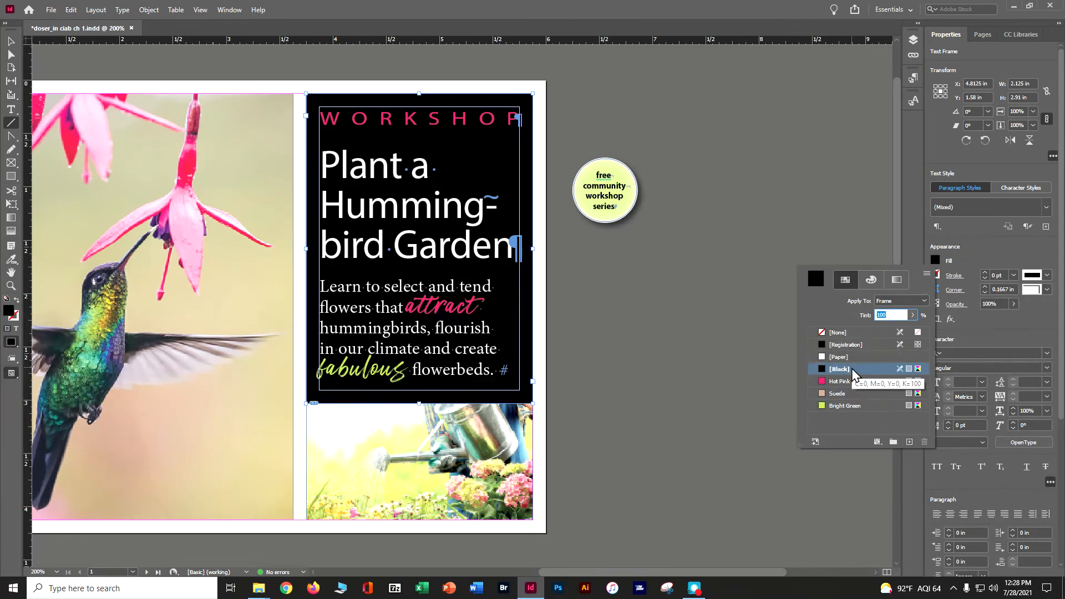
{"action": "left_click", "coordinate": [855, 394]}
{"action": "key", "text": "ctrl+s"}
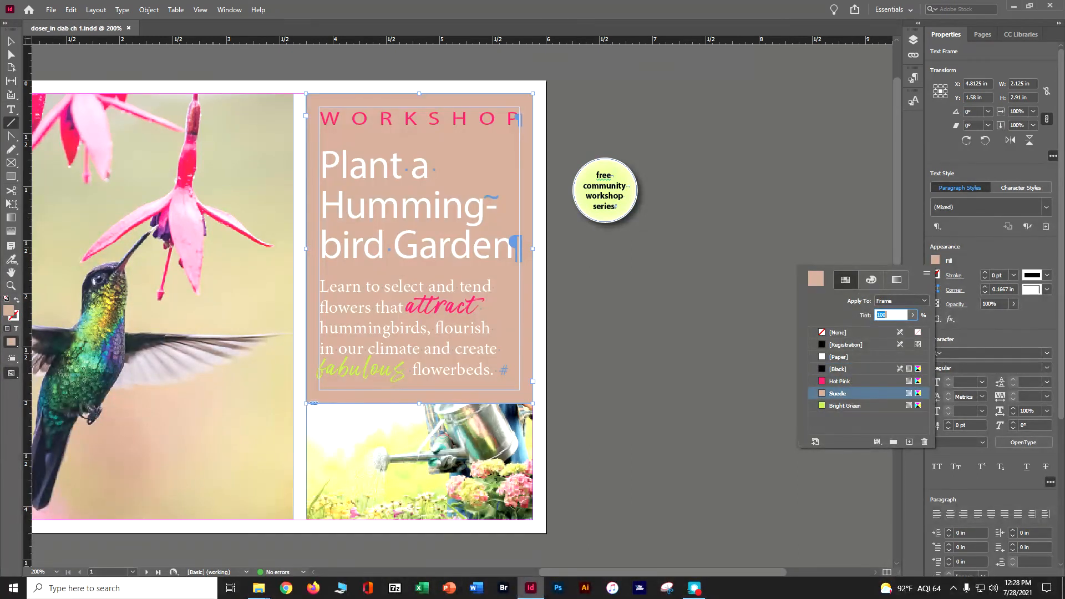
{"action": "left_click", "coordinate": [8, 46]}
{"action": "left_click", "coordinate": [701, 143]}
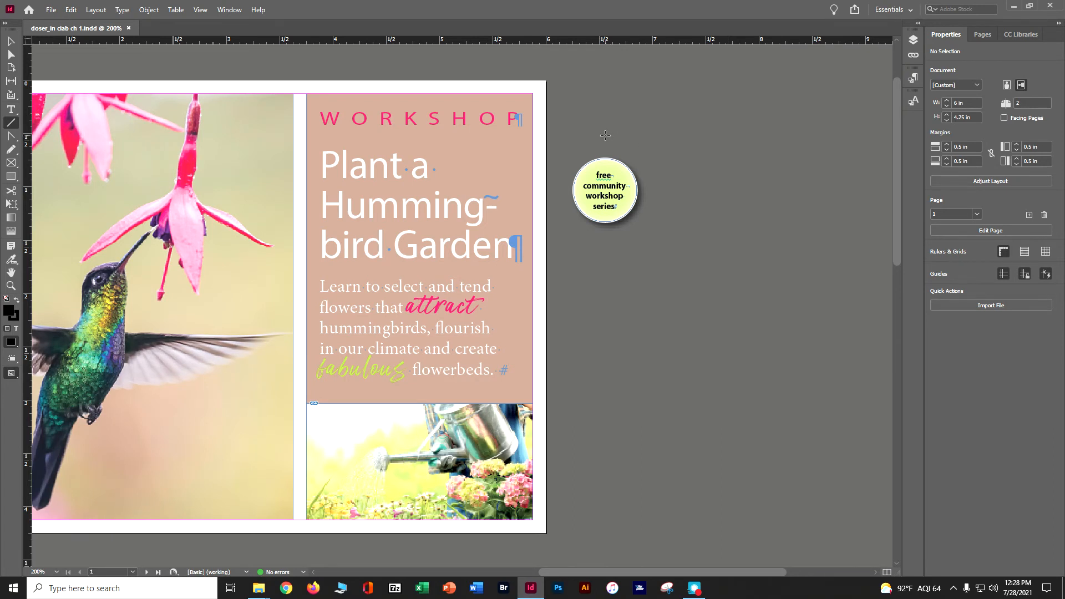
- Draw a horizontal line about 1.9 in long between the WORKSHOP heading and the "Plant a Hummingbird Garden" title
{"action": "left_click", "coordinate": [11, 42]}
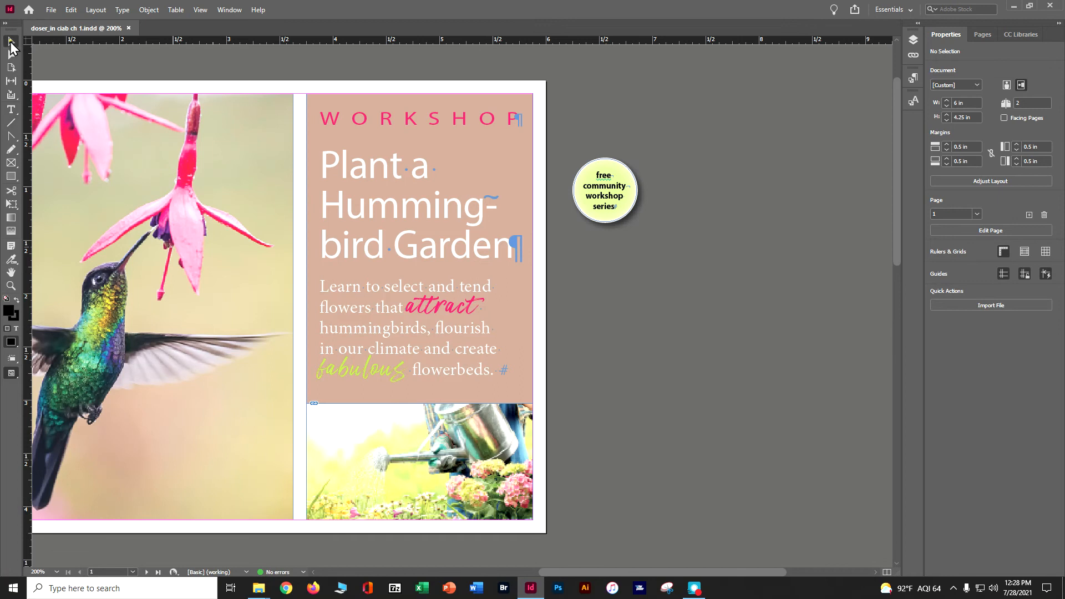
{"action": "left_click", "coordinate": [9, 124]}
{"action": "left_click_drag", "start_coordinate": [317, 138], "coordinate": [519, 139]}
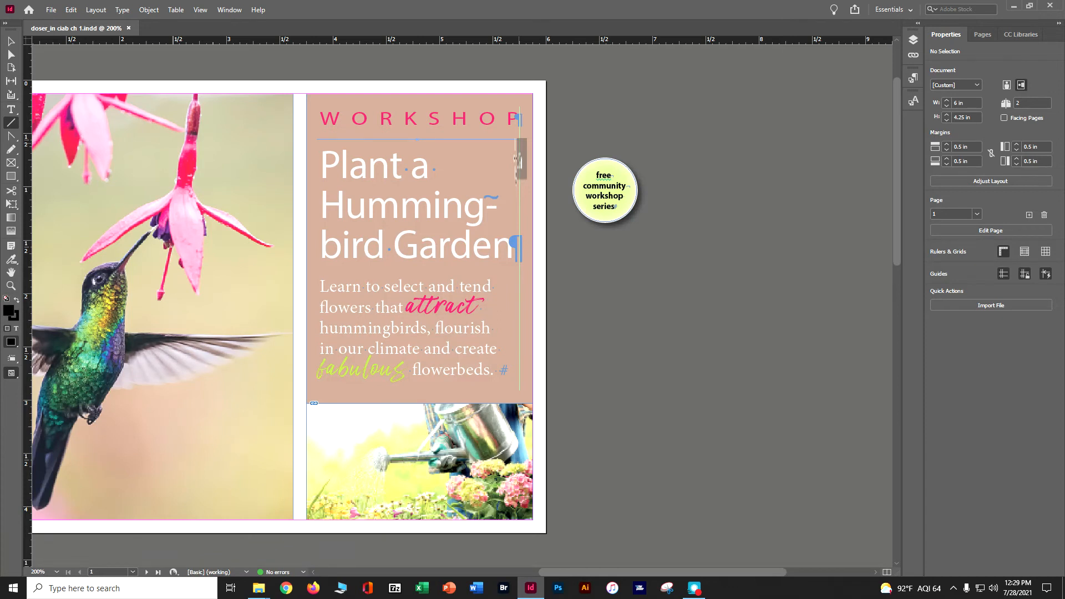
{"action": "left_click_drag", "start_coordinate": [519, 139], "coordinate": [520, 140]}
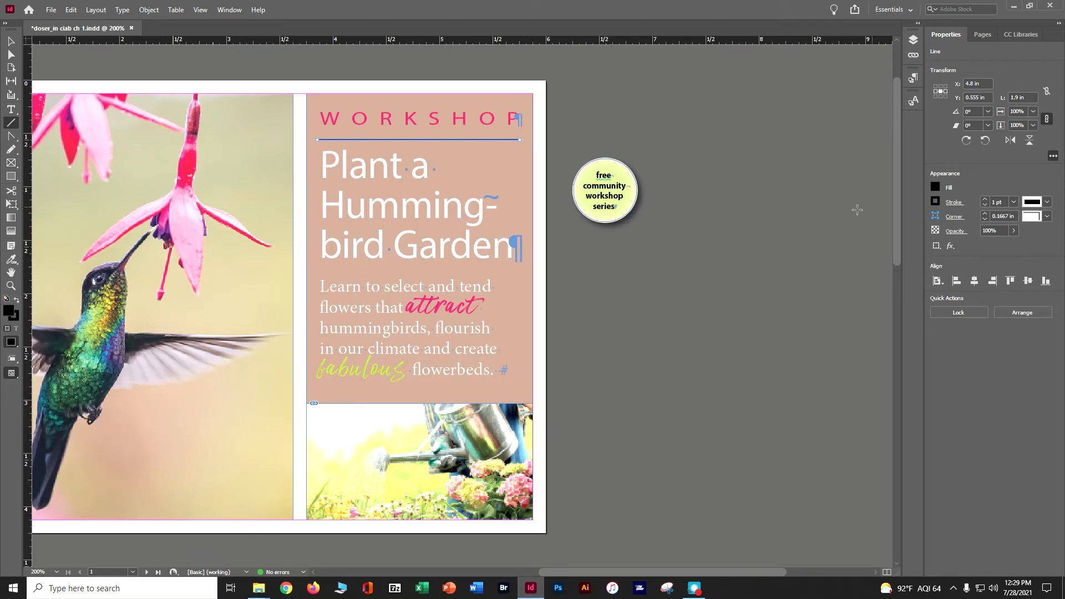
- Try a Hot Pink fill on the line below the WORKSHOP heading
{"action": "left_click", "coordinate": [937, 187]}
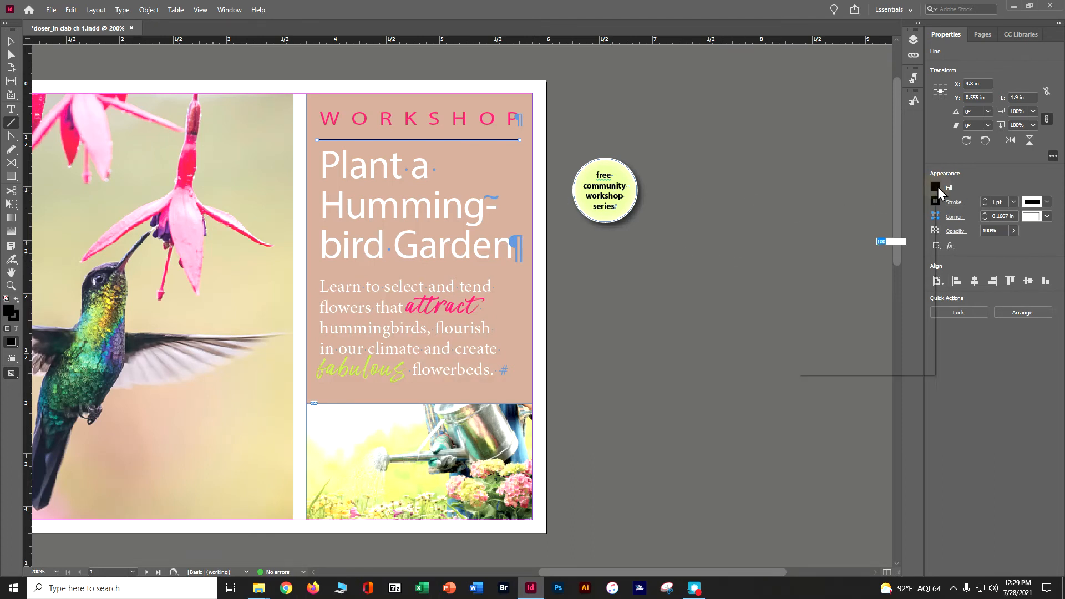
{"action": "left_click", "coordinate": [830, 308]}
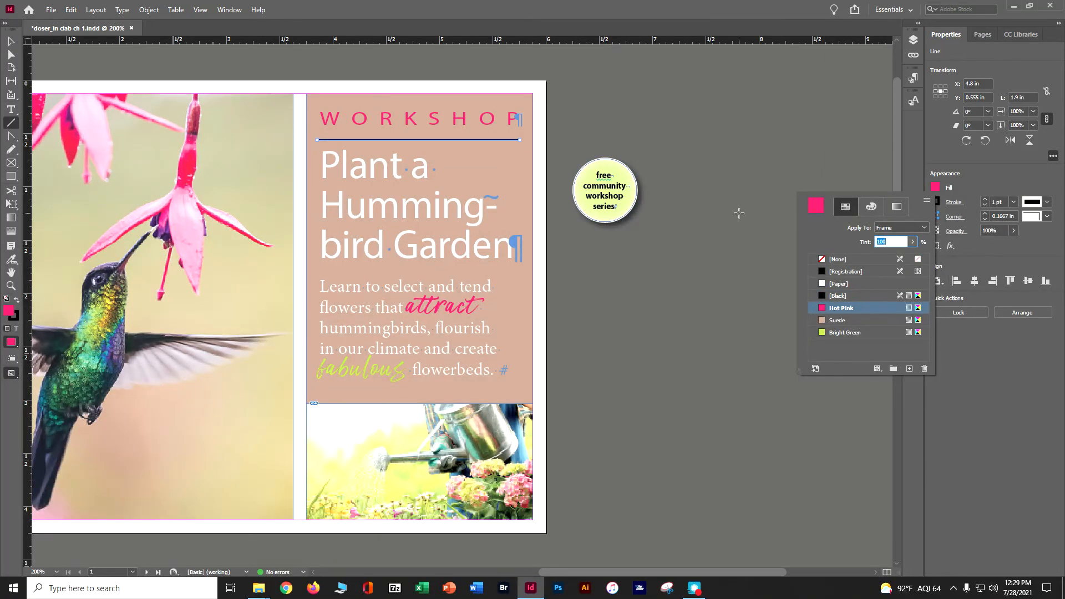
{"action": "left_click", "coordinate": [13, 42]}
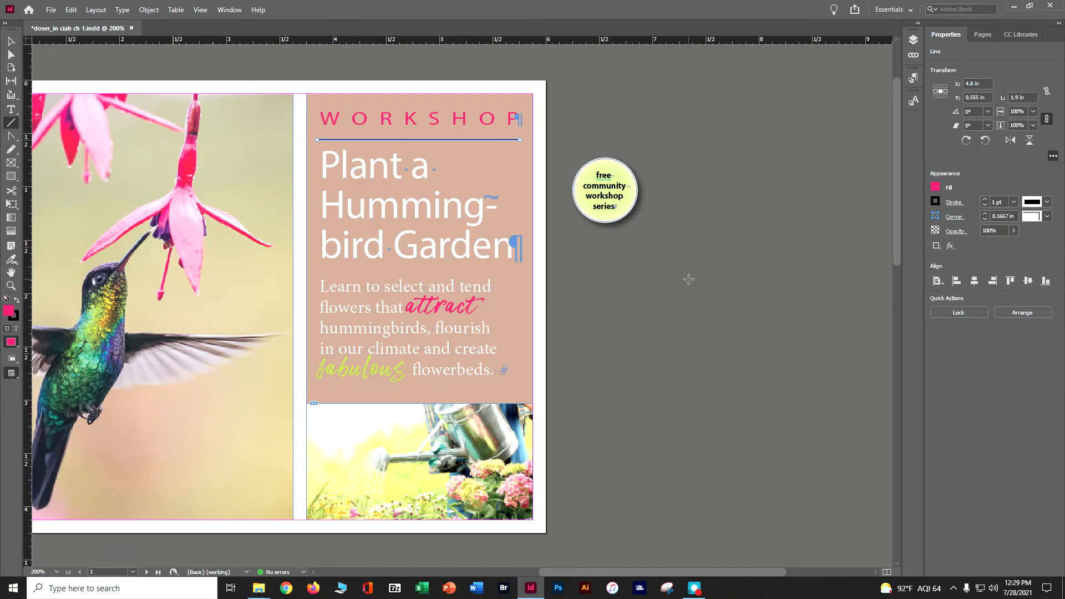
- Set the fill of the line below the WORKSHOP heading to None
{"action": "key", "text": "ctrl+equal"}
{"action": "key", "text": "ctrl+equal"}
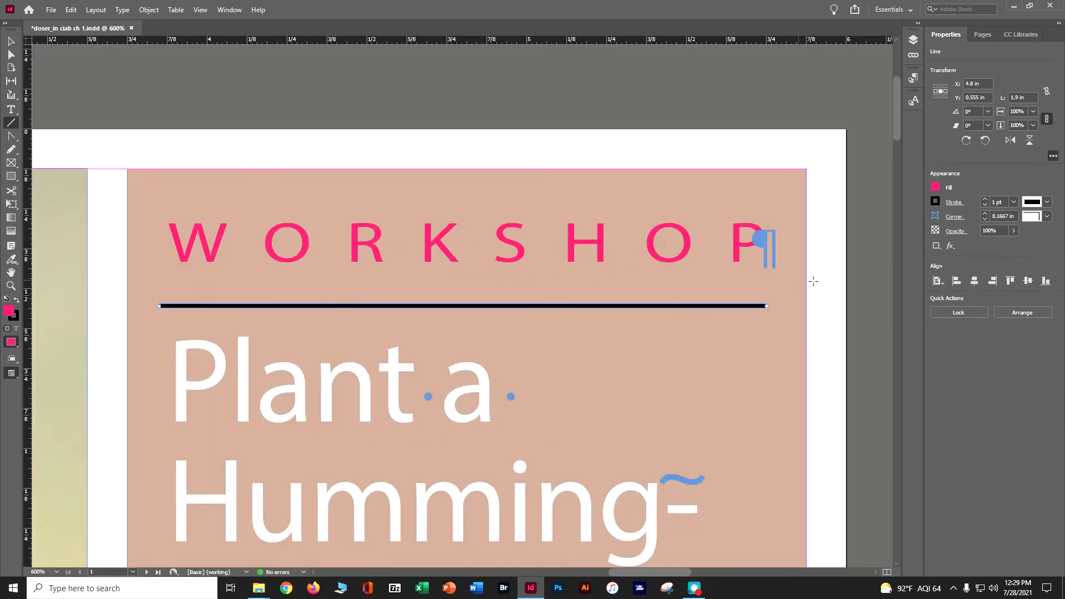
{"action": "left_click", "coordinate": [935, 188]}
{"action": "left_click", "coordinate": [934, 189]}
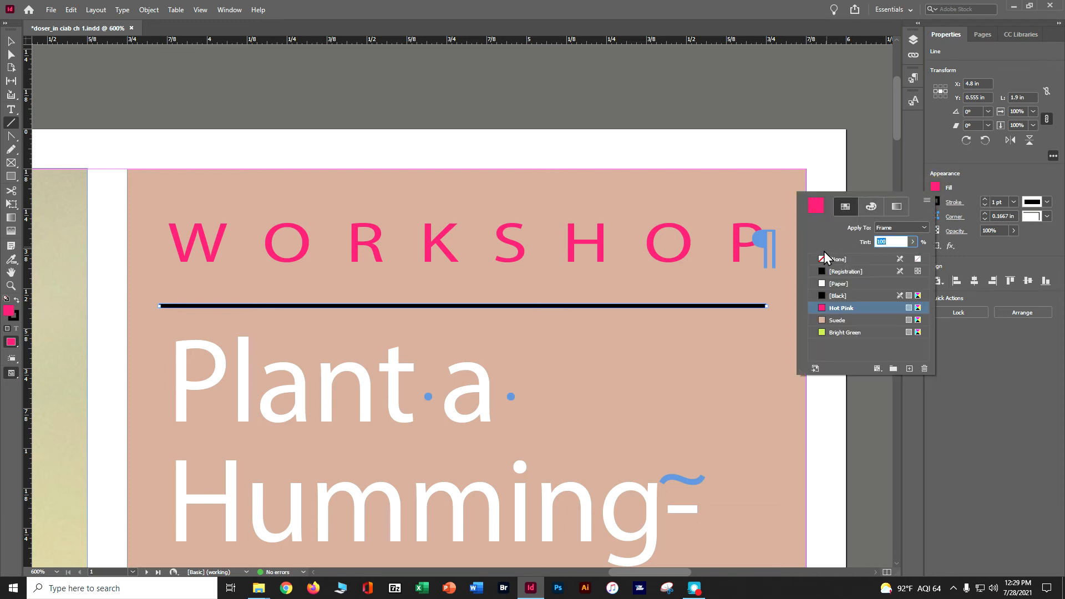
{"action": "left_click", "coordinate": [823, 259]}
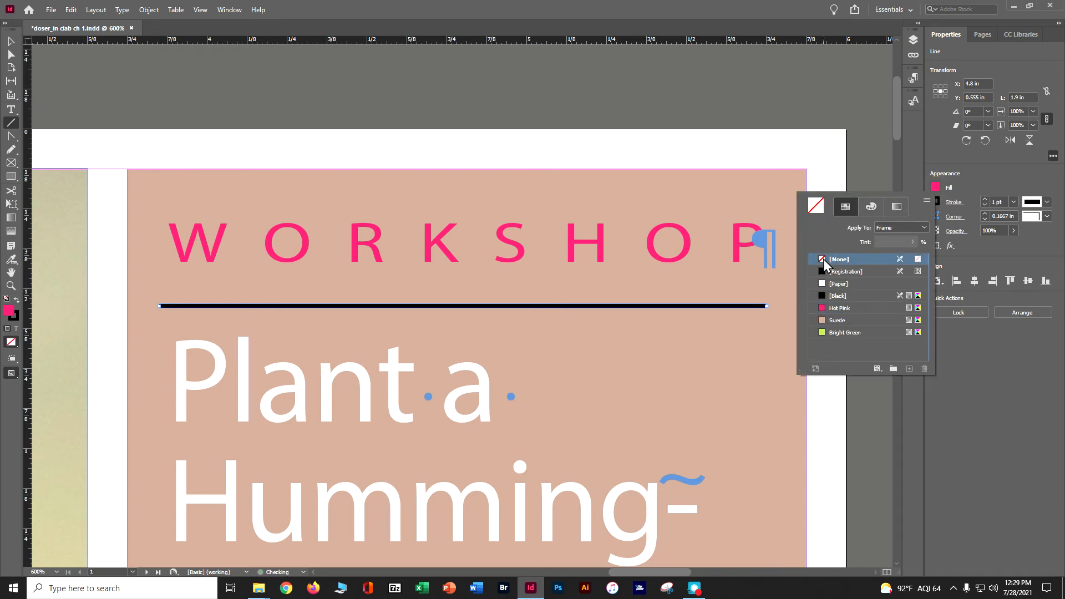
- Color the stroke of the line below the WORKSHOP heading Hot Pink
{"action": "left_click", "coordinate": [956, 205]}
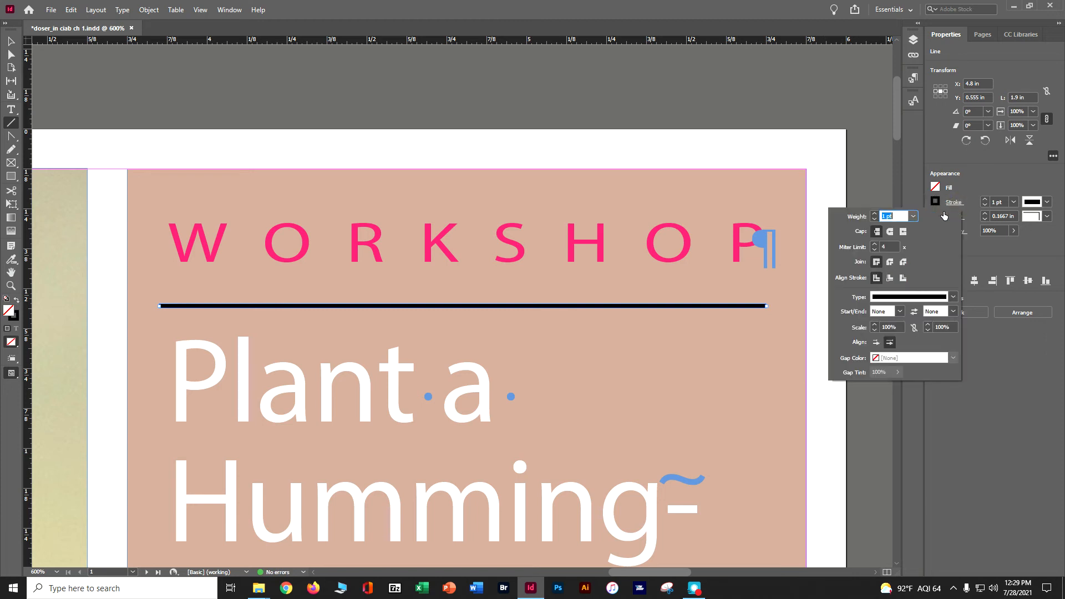
{"action": "left_click", "coordinate": [930, 203]}
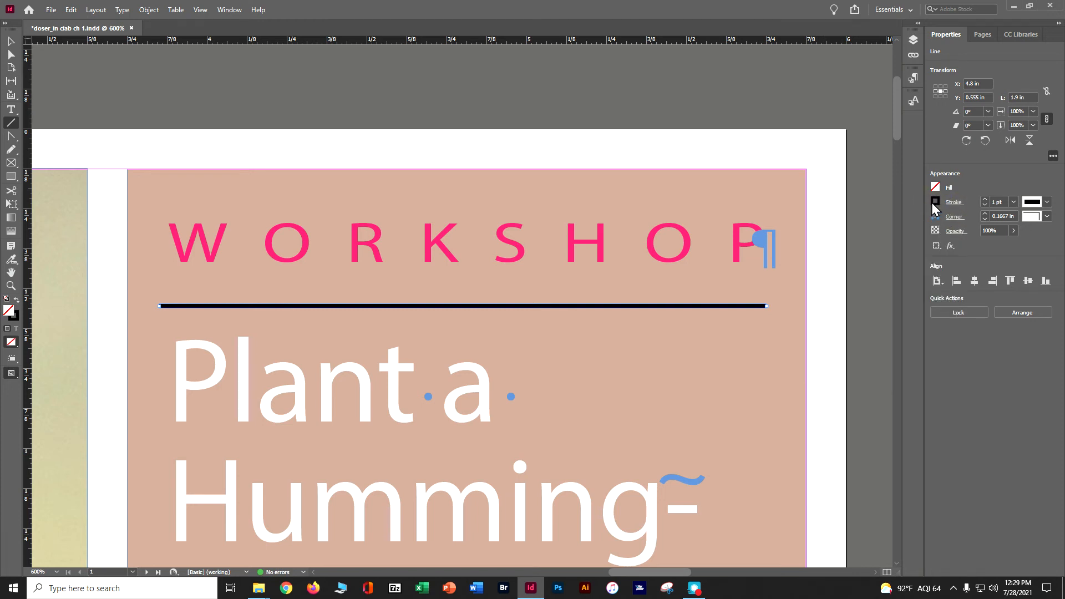
{"action": "left_click", "coordinate": [931, 202]}
{"action": "left_click", "coordinate": [931, 202]}
{"action": "left_click", "coordinate": [931, 202]}
{"action": "left_click", "coordinate": [868, 324]}
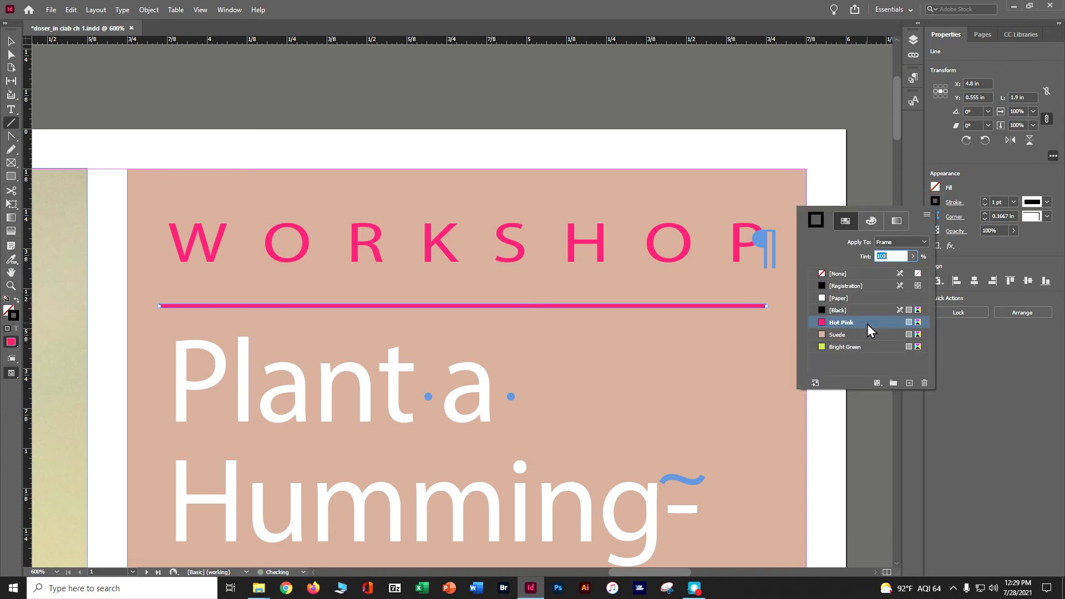
- Try to lengthen the pink line at its right end and undo the stray short segment
{"action": "left_click", "coordinate": [7, 42]}
{"action": "left_click_drag", "start_coordinate": [768, 306], "coordinate": [783, 306]}
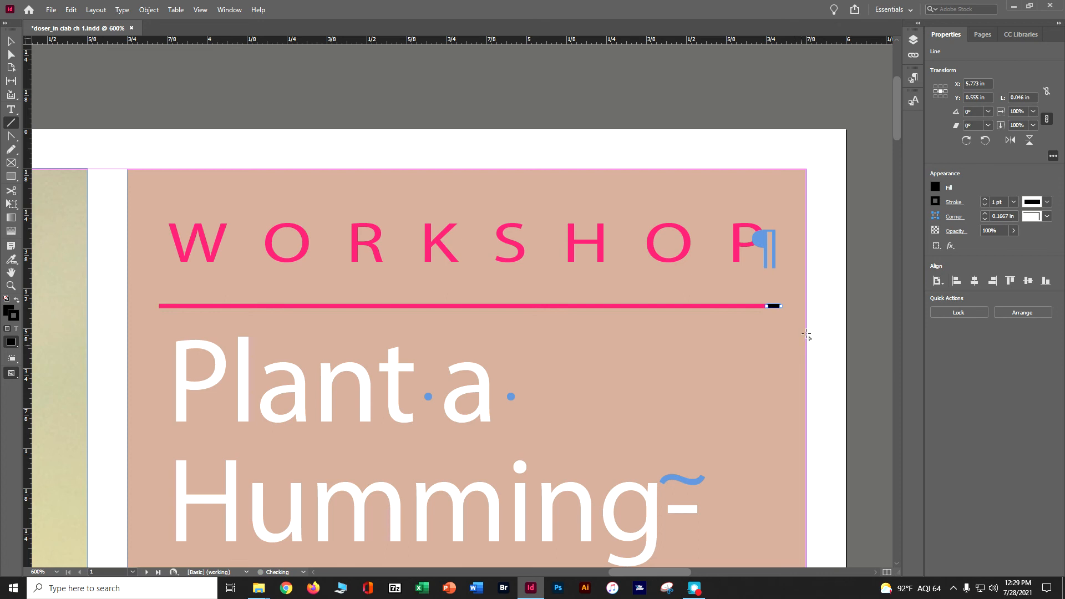
{"action": "left_click", "coordinate": [11, 41]}
{"action": "left_click", "coordinate": [863, 371]}
{"action": "key", "text": "ctrl+z"}
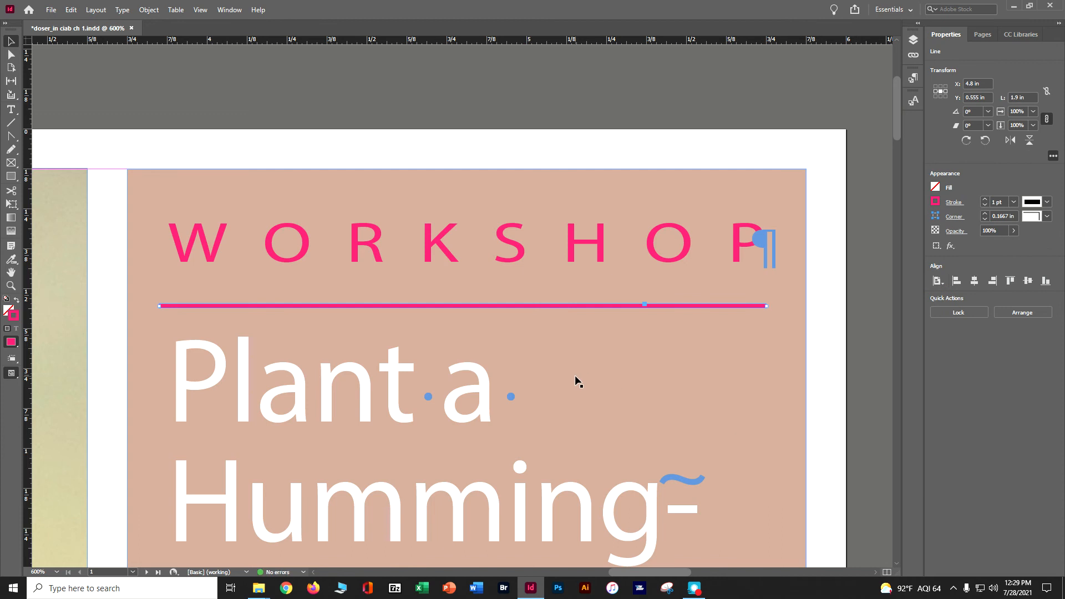
- Try the Wavy stroke type on the pink line and settle on Japanese Dots
{"action": "key", "text": "ctrl+minus"}
{"action": "key", "text": "ctrl+minus"}
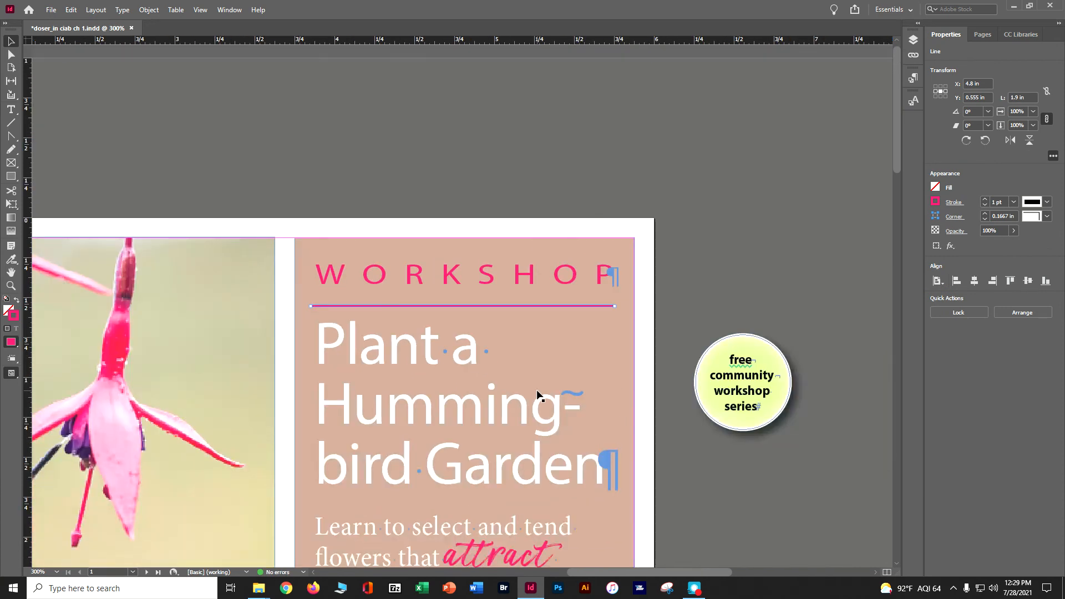
{"action": "scroll", "coordinate": [537, 389], "scroll_direction": "down", "scroll_amount": 3}
{"action": "scroll", "coordinate": [537, 381], "scroll_direction": "down", "scroll_amount": 2}
{"action": "scroll", "coordinate": [537, 381], "scroll_direction": "up", "scroll_amount": 2}
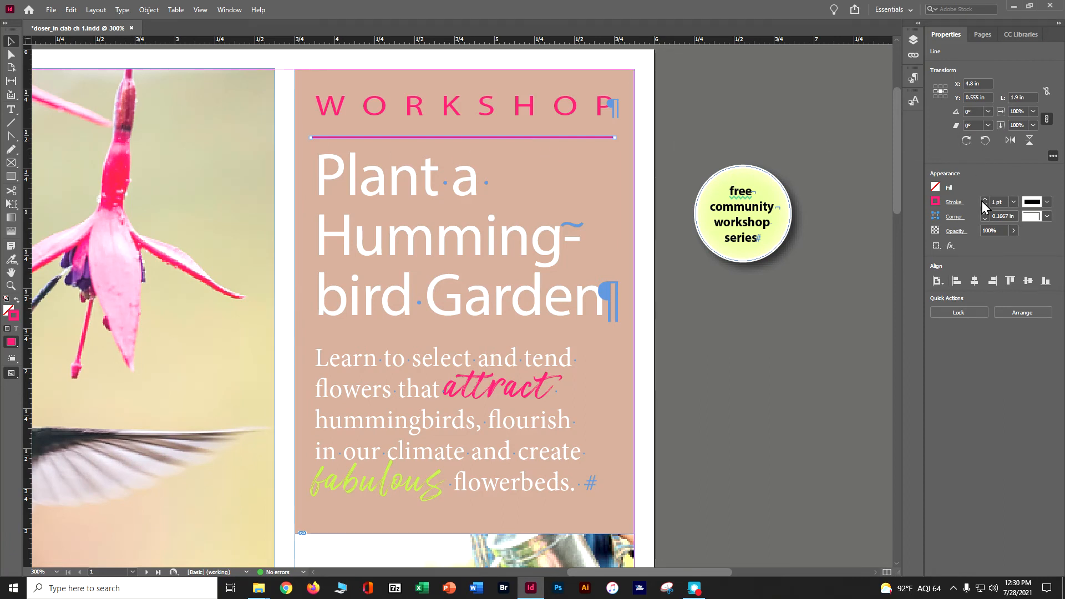
{"action": "left_click", "coordinate": [1048, 202]}
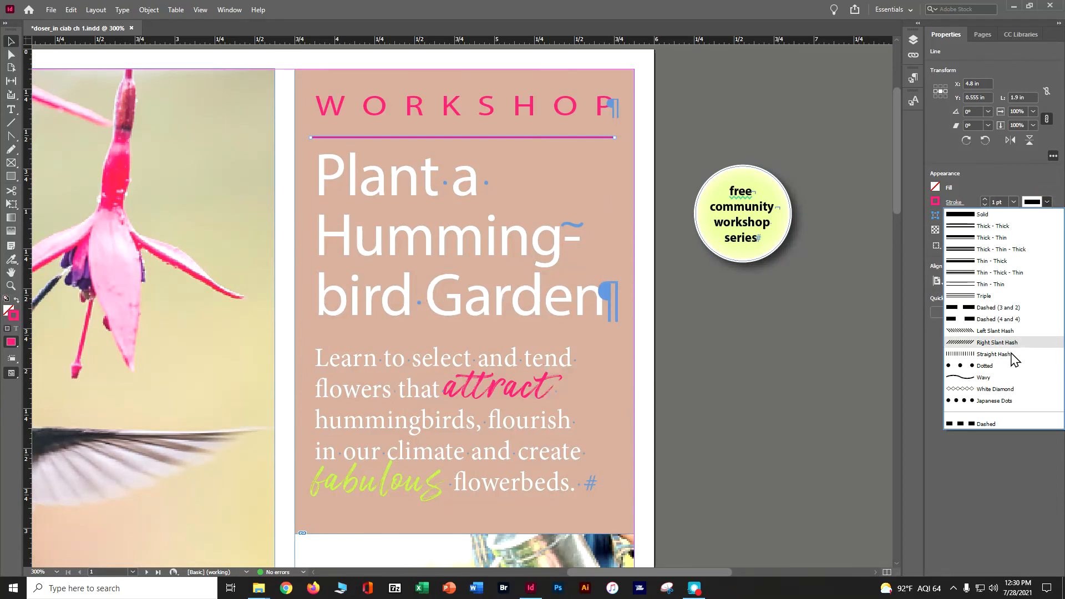
{"action": "left_click", "coordinate": [1002, 375]}
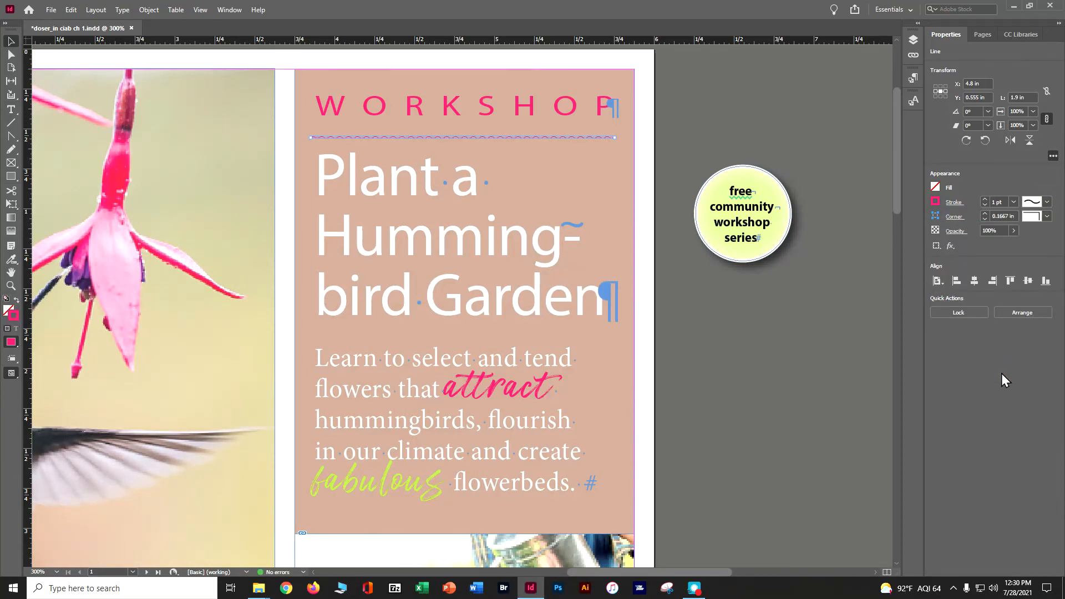
{"action": "left_click", "coordinate": [1039, 208]}
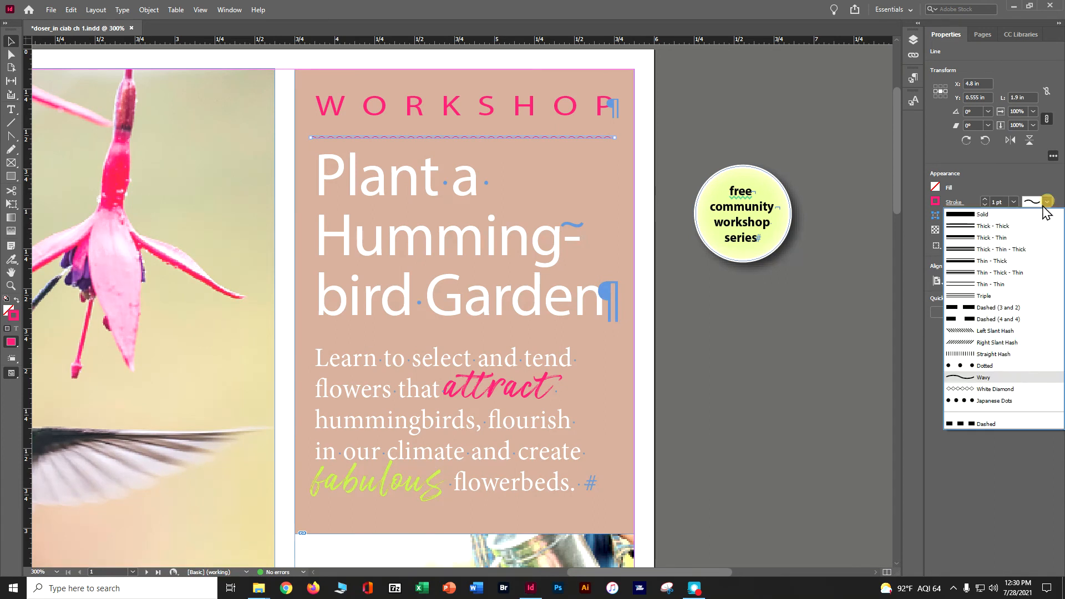
{"action": "left_click", "coordinate": [1009, 401]}
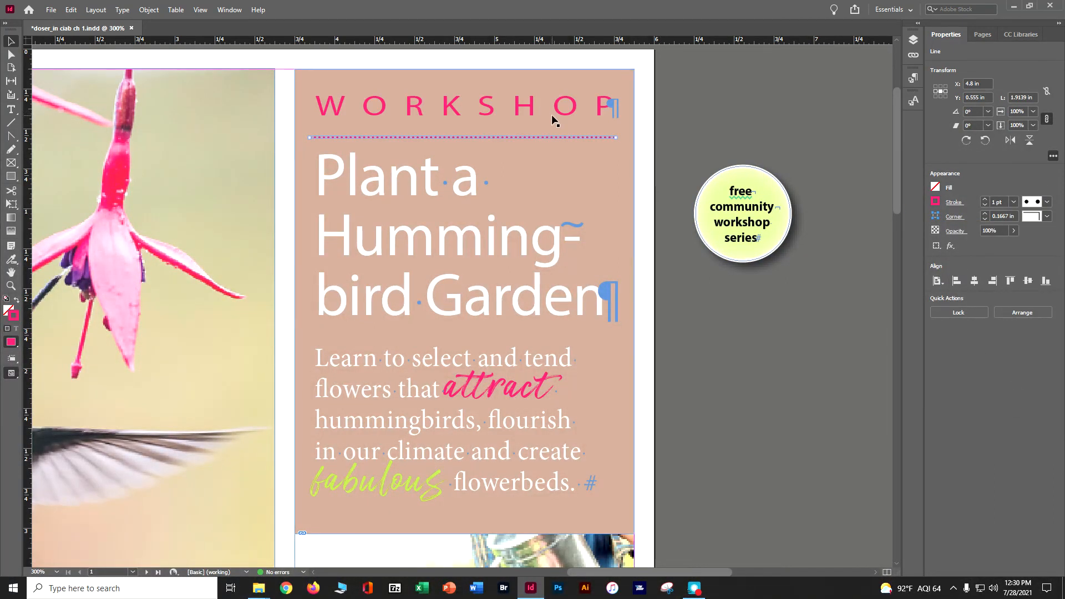
- Lengthen the dotted line at its right end to about 1.95 in and save the document
{"action": "key", "text": "ctrl+equal"}
{"action": "key", "text": "ctrl+equal"}
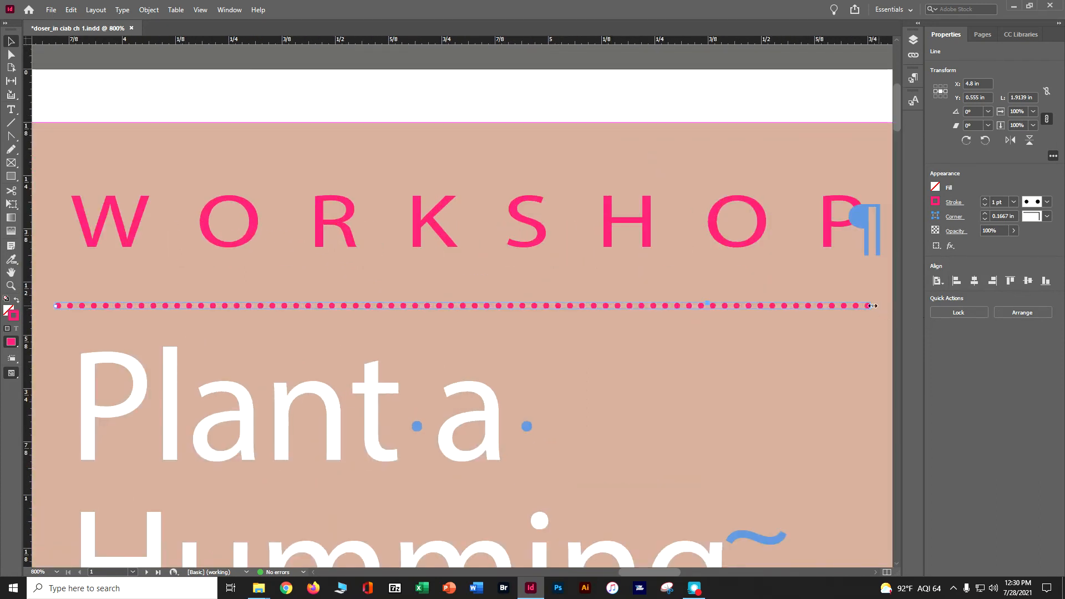
{"action": "left_click_drag", "start_coordinate": [871, 307], "coordinate": [885, 305]}
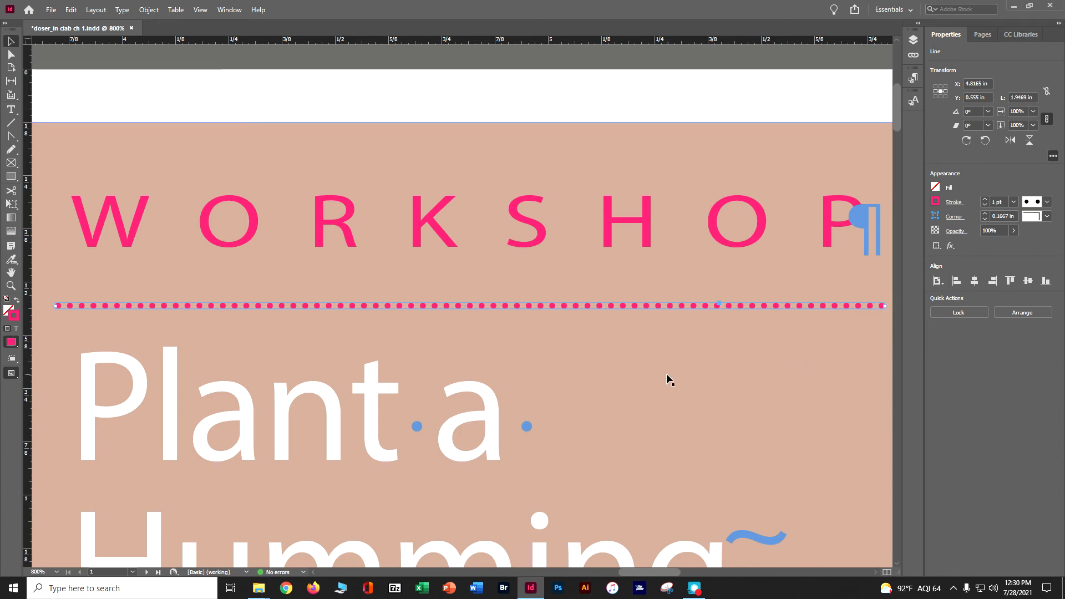
{"action": "key", "text": "ctrl+minus"}
{"action": "key", "text": "ctrl+minus"}
{"action": "key", "text": "ctrl+minus"}
{"action": "key", "text": "ctrl+minus"}
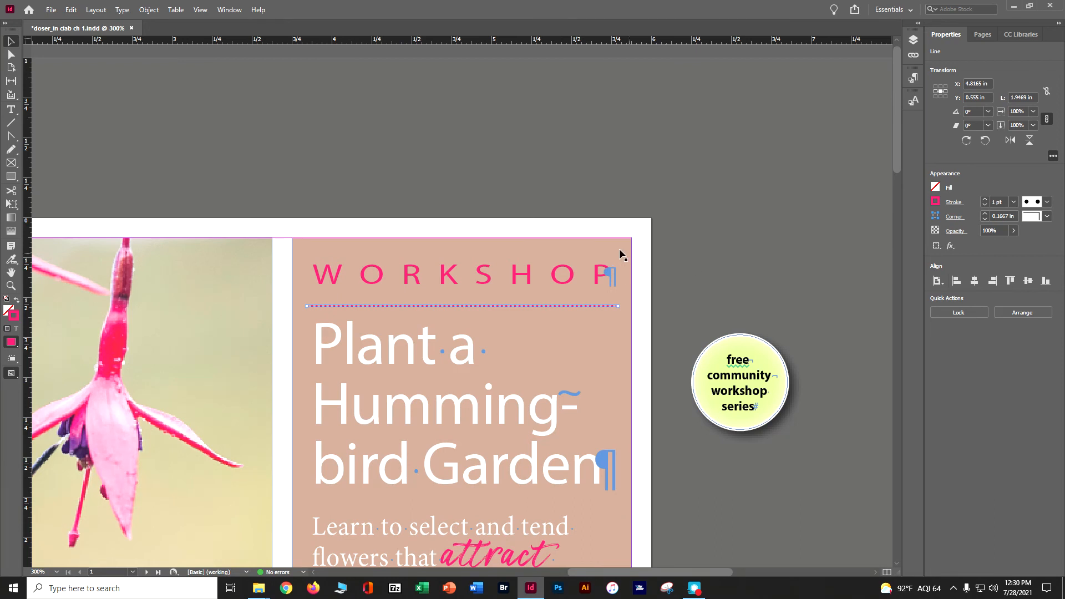
{"action": "scroll", "coordinate": [744, 189], "scroll_direction": "down", "scroll_amount": 3}
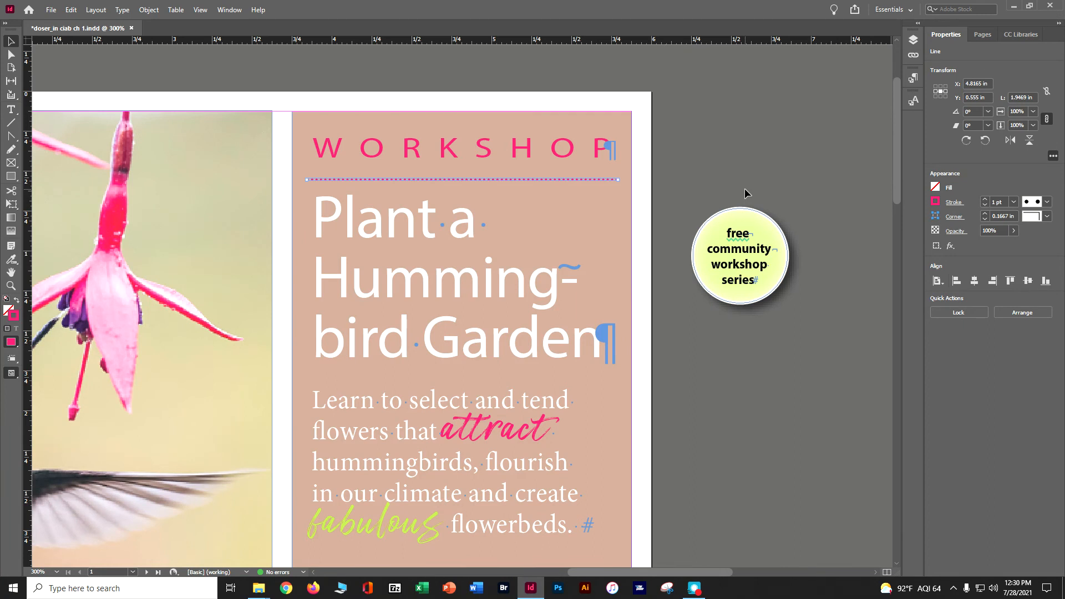
{"action": "scroll", "coordinate": [777, 246], "scroll_direction": "down", "scroll_amount": 3}
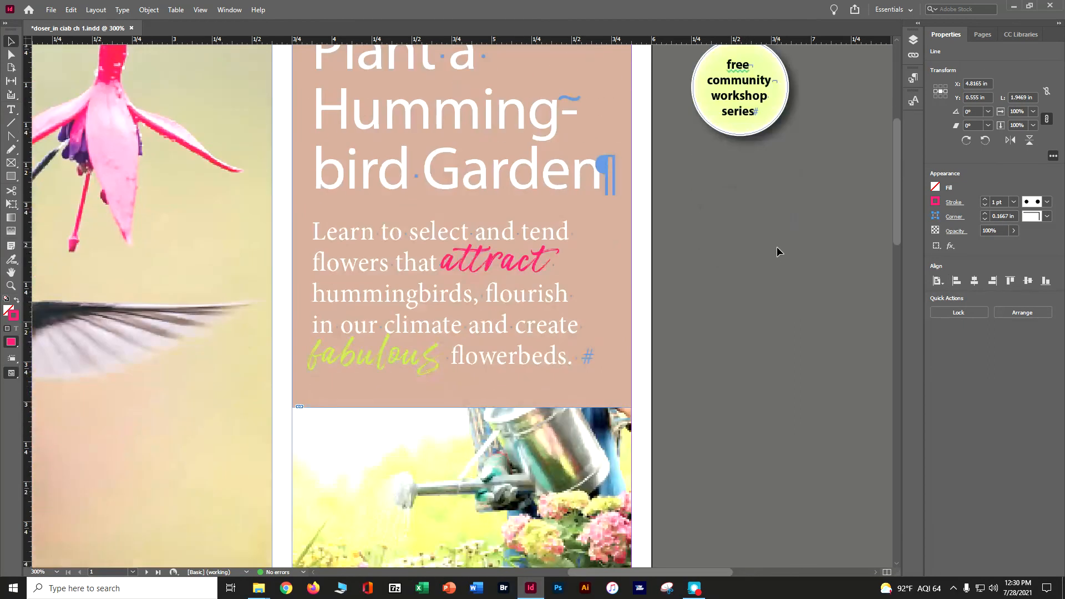
{"action": "key", "text": "ctrl+s"}
- Select the hyphenated word "Hummingbird" in the postcard title and give its text a Hot Pink fill
{"action": "key", "text": "ctrl+minus"}
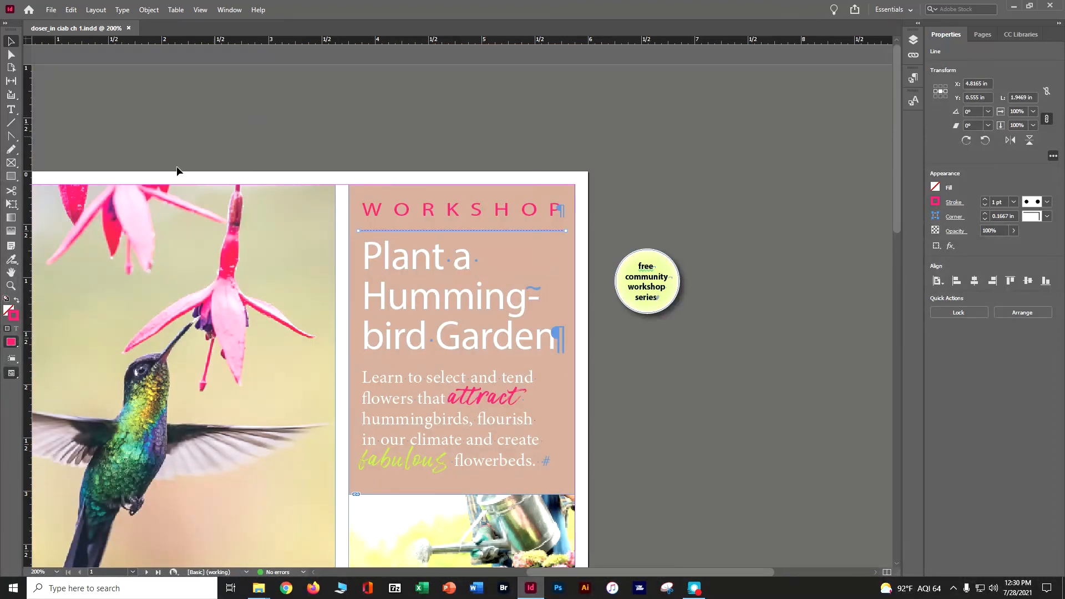
{"action": "left_click", "coordinate": [11, 287]}
{"action": "left_click", "coordinate": [188, 505], "text": "alt"}
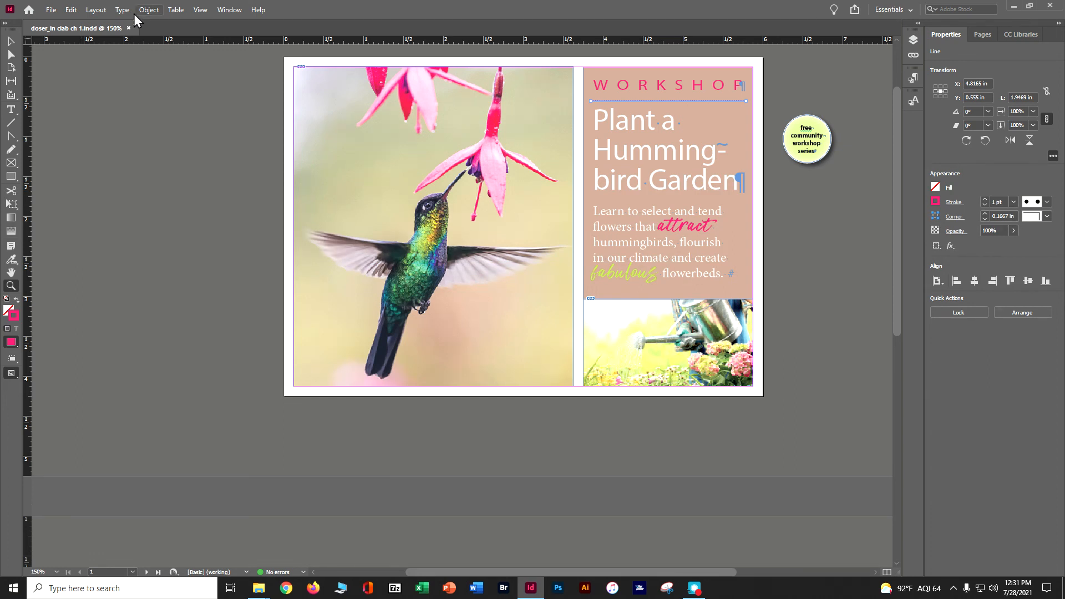
{"action": "left_click", "coordinate": [10, 110]}
{"action": "left_click_drag", "start_coordinate": [595, 150], "coordinate": [642, 165]}
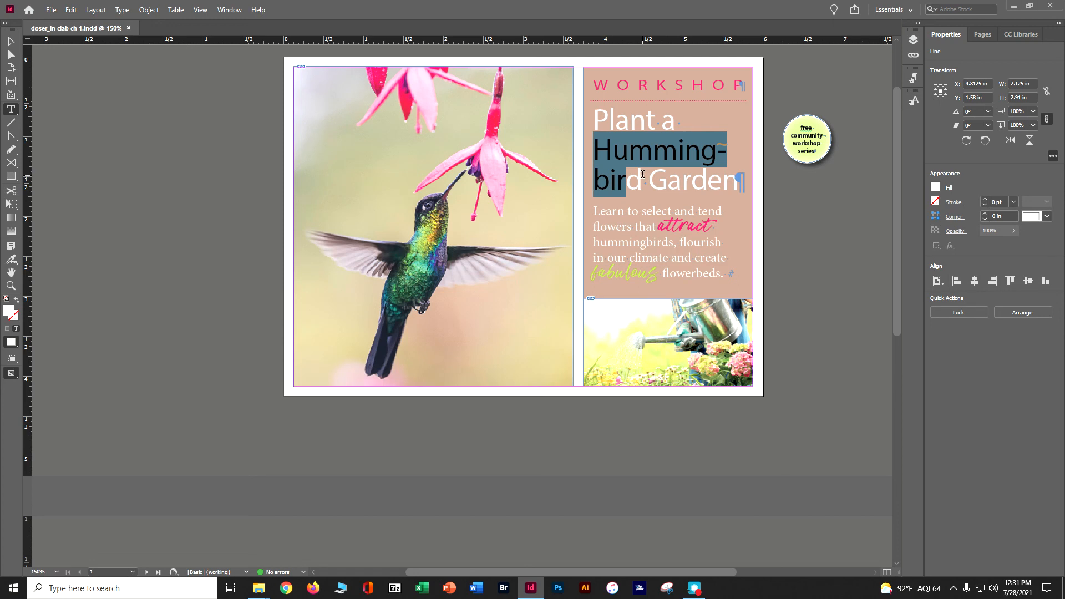
{"action": "left_click_drag", "start_coordinate": [627, 169], "coordinate": [616, 163]}
{"action": "left_click", "coordinate": [639, 171]}
{"action": "left_click", "coordinate": [594, 150]}
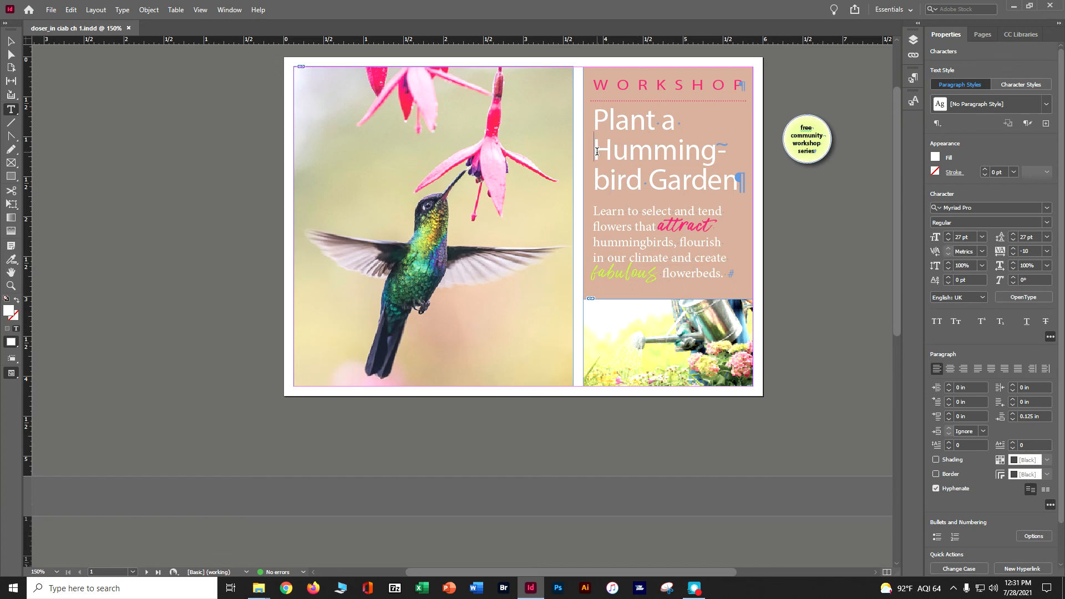
{"action": "left_click", "coordinate": [619, 167], "text": "shift"}
{"action": "left_click", "coordinate": [643, 176], "text": "shift"}
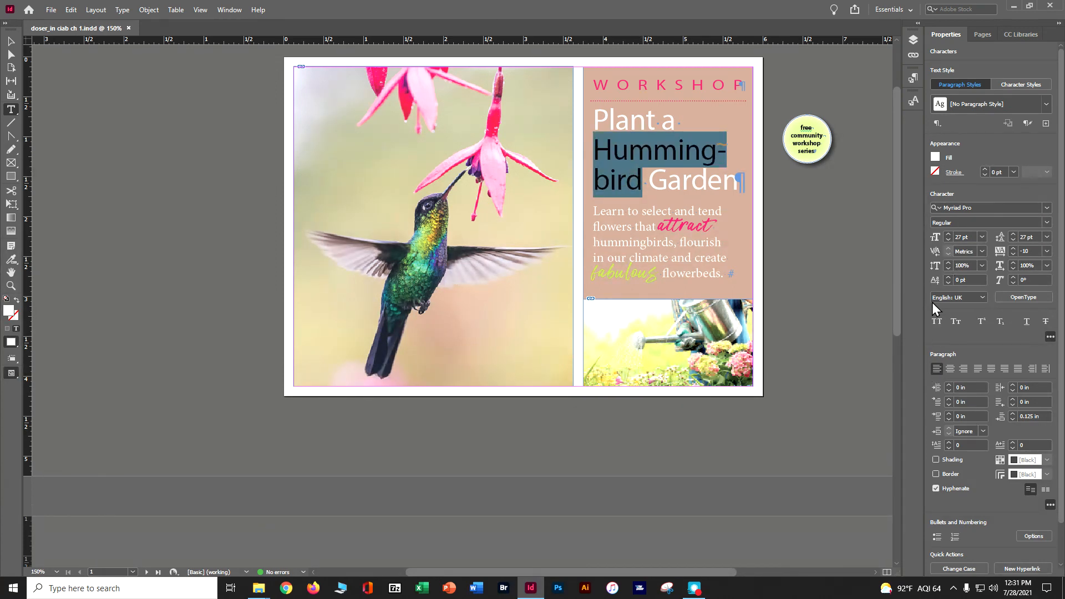
{"action": "left_click", "coordinate": [935, 159]}
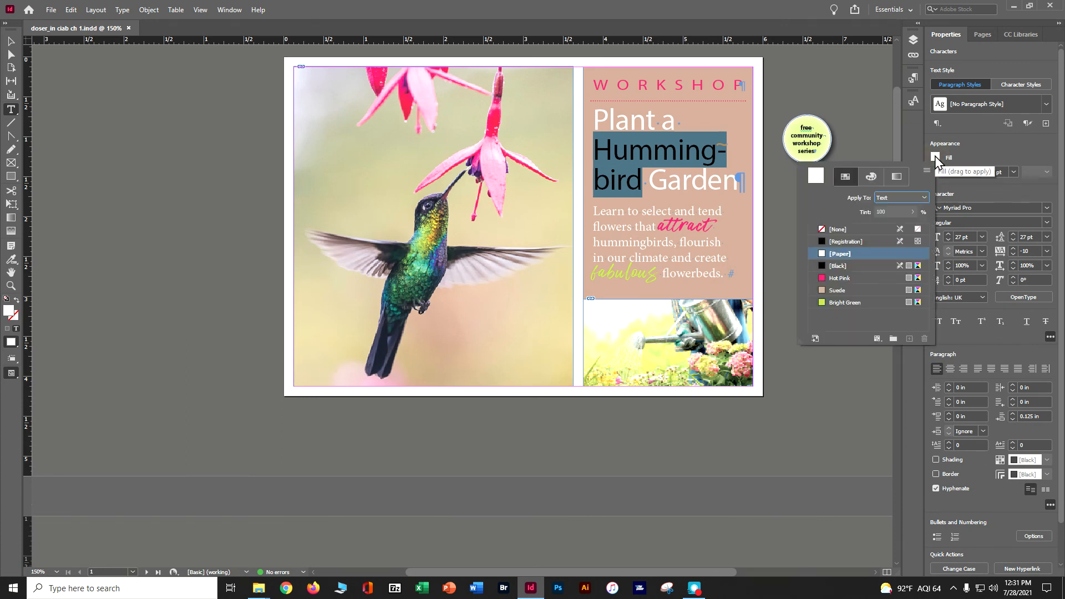
{"action": "left_click", "coordinate": [841, 279]}
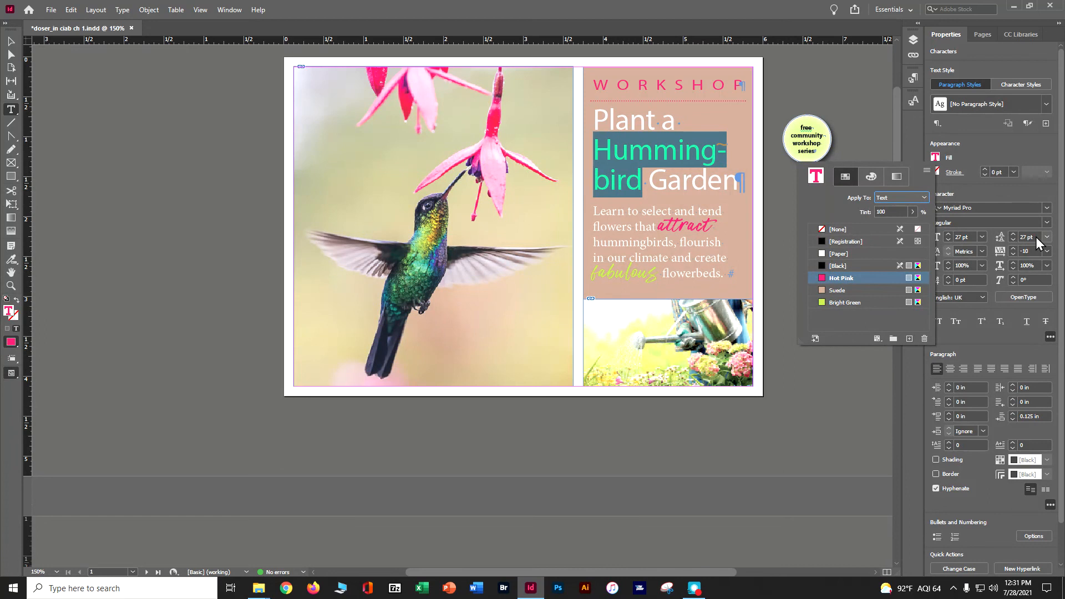
- Change the font of the selected title word "Hummingbird" to Freshline
{"action": "left_click", "coordinate": [1047, 217]}
{"action": "left_click", "coordinate": [1047, 209]}
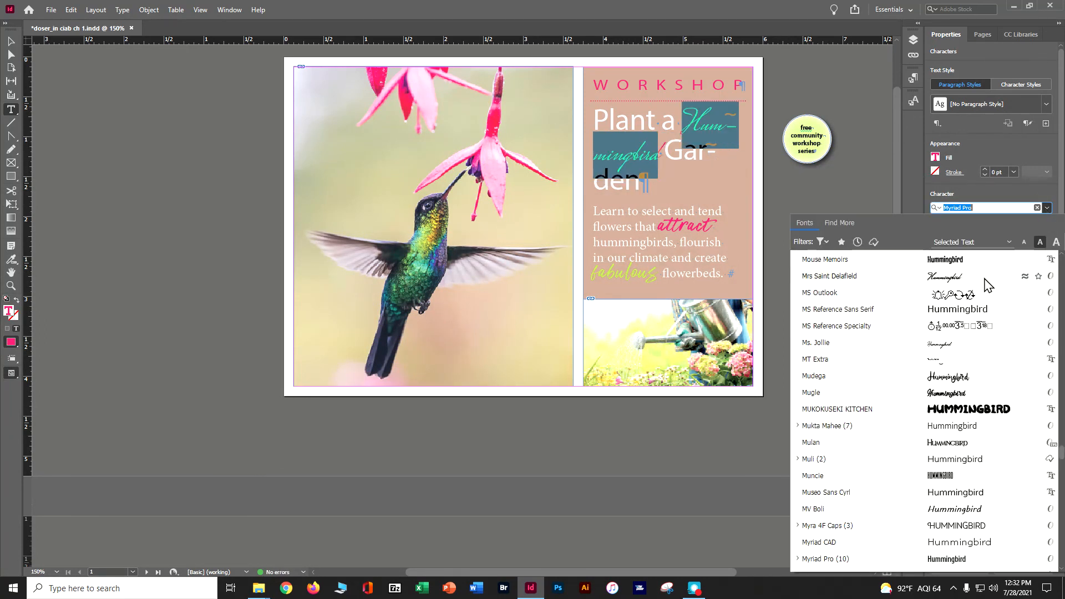
{"action": "scroll", "coordinate": [986, 285], "scroll_direction": "up", "scroll_amount": 3}
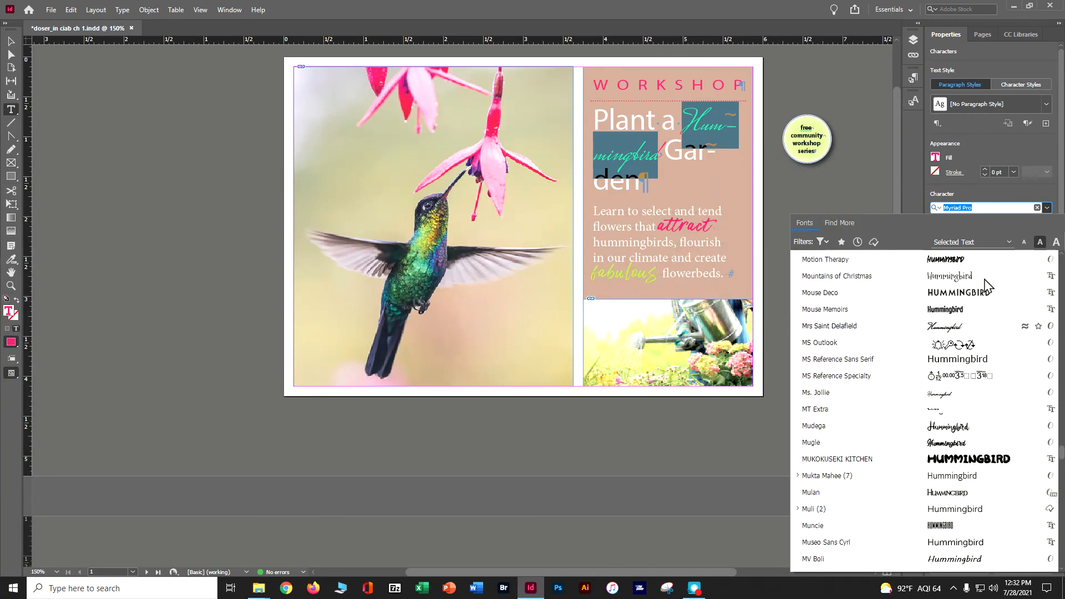
{"action": "scroll", "coordinate": [986, 284], "scroll_direction": "up", "scroll_amount": 15}
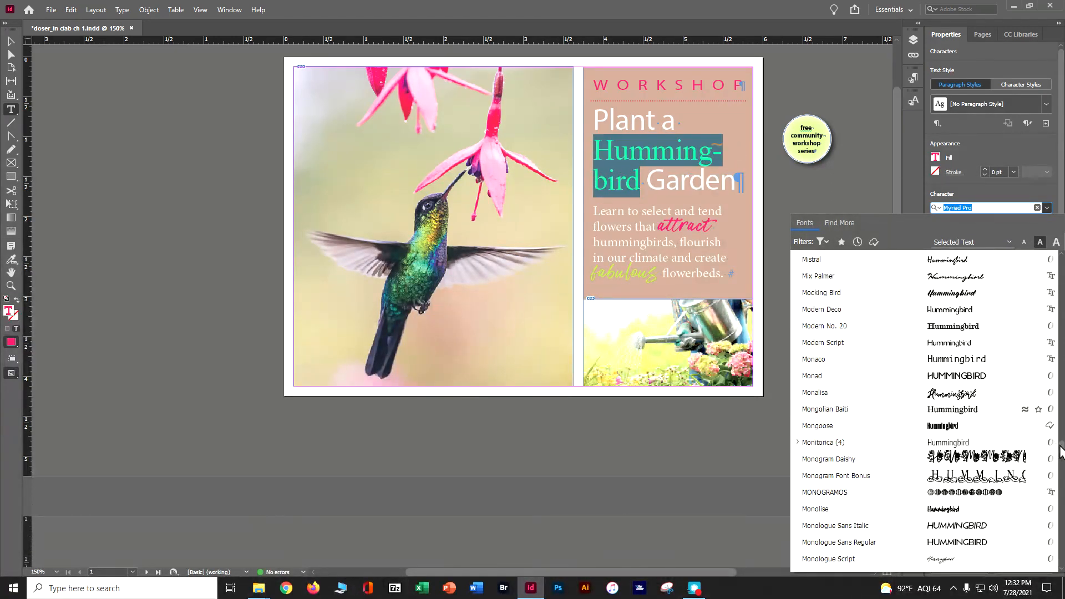
{"action": "scroll", "coordinate": [1053, 440], "scroll_direction": "up", "scroll_amount": 20}
{"action": "scroll", "coordinate": [1060, 305], "scroll_direction": "up", "scroll_amount": 20}
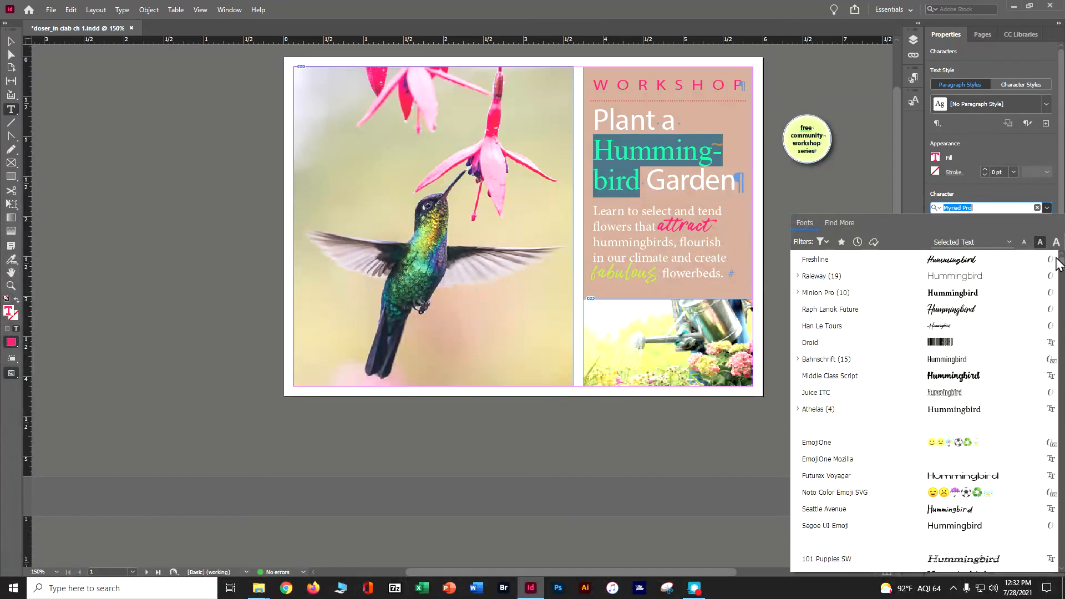
{"action": "left_click", "coordinate": [1016, 258]}
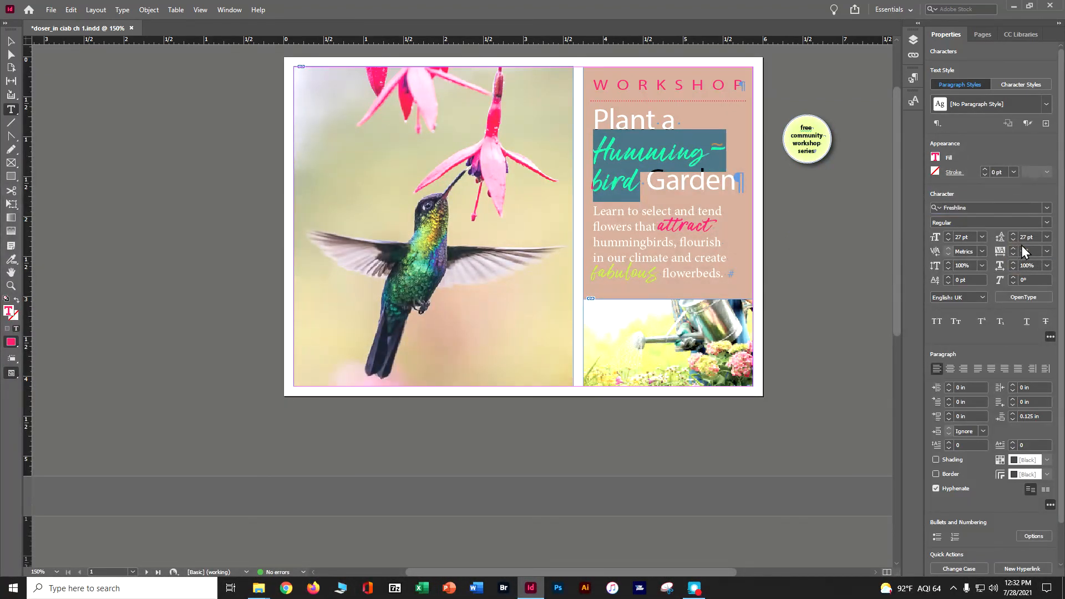
- Set the title word "Hummingbird" to 24 pt, leave text editing and save the document
{"action": "left_click", "coordinate": [980, 238]}
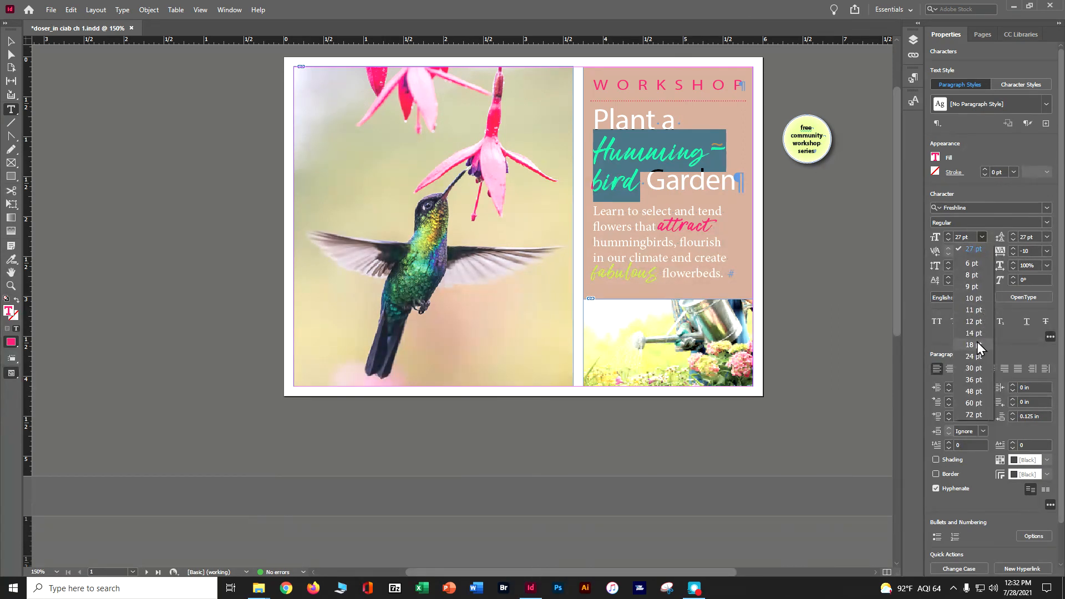
{"action": "left_click", "coordinate": [972, 346]}
{"action": "left_click", "coordinate": [982, 237]}
{"action": "left_click", "coordinate": [983, 357]}
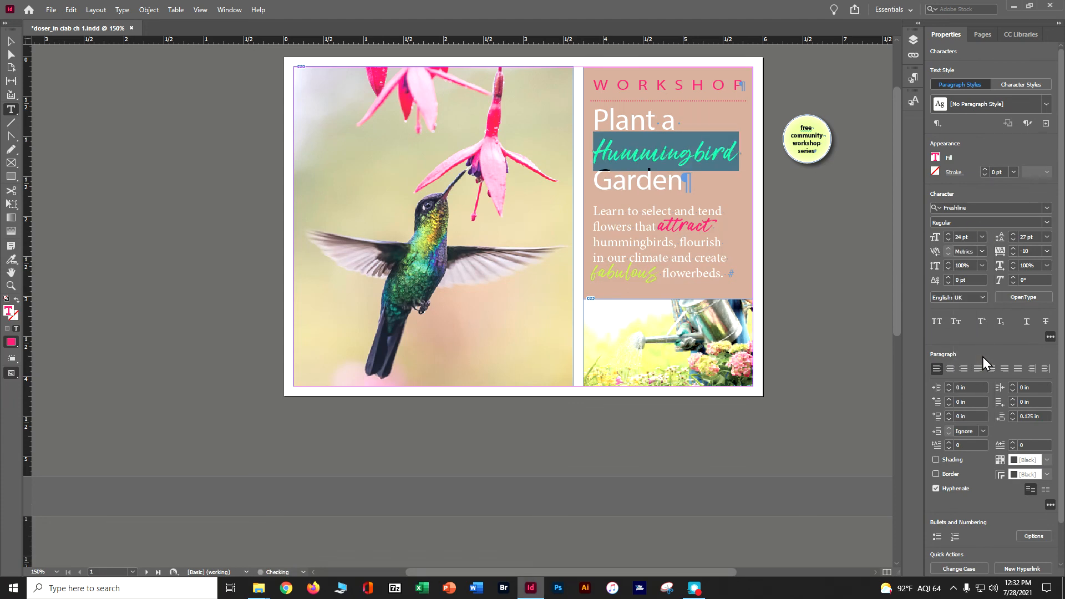
{"action": "left_click", "coordinate": [11, 43]}
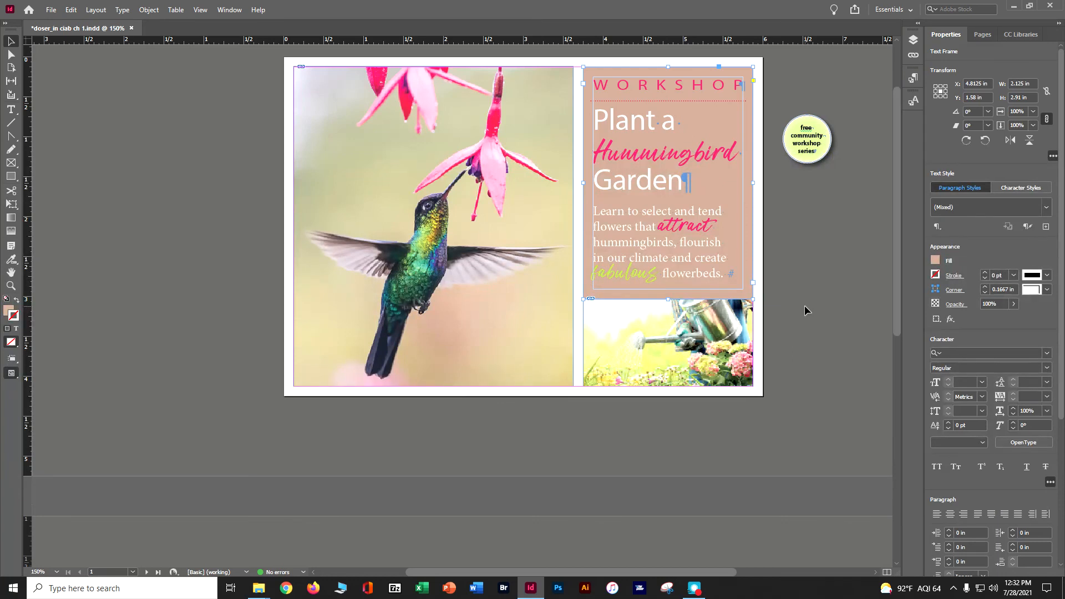
{"action": "key", "text": "ctrl+s"}
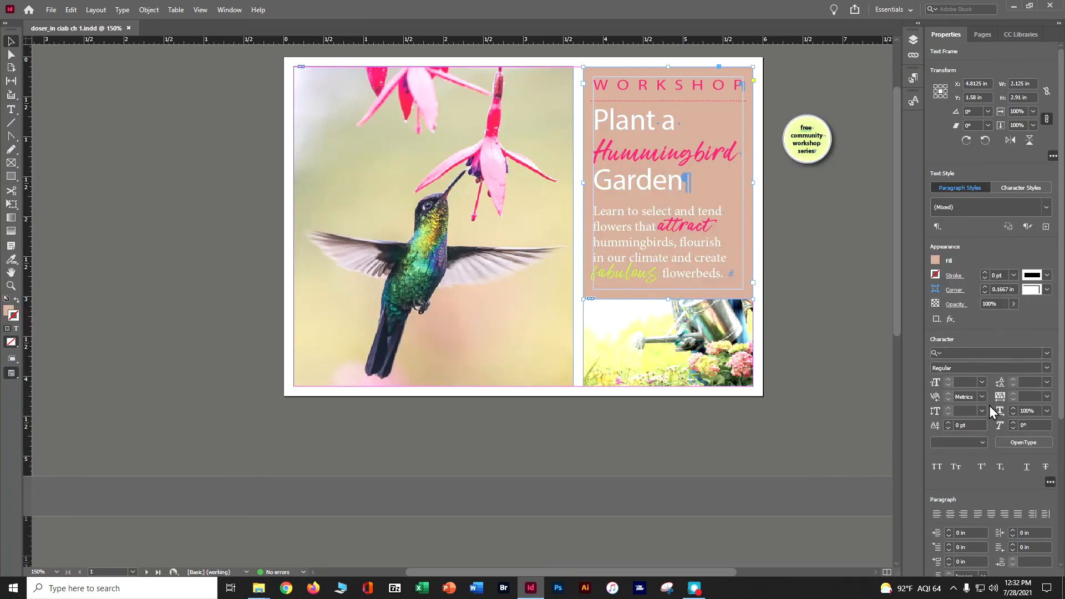